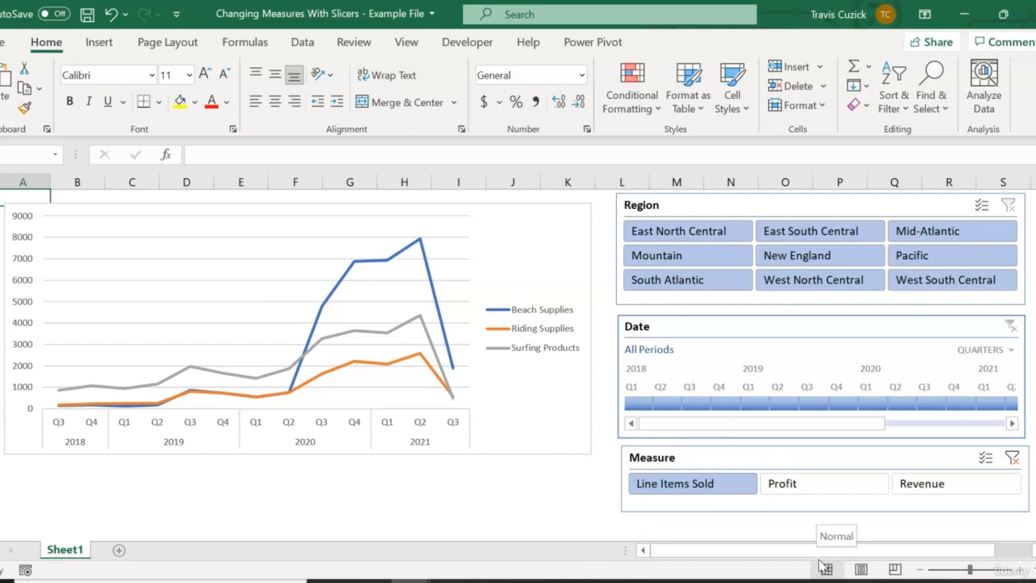
# Step: Switch the example chart's Measure slicer to Profit, and then to Revenue
pyautogui.click(812, 484)
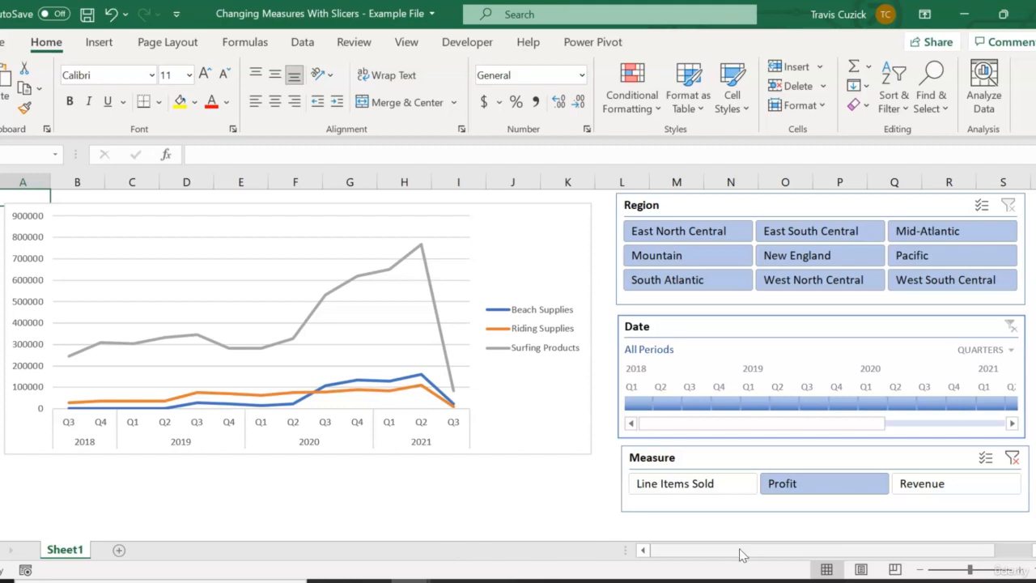
pyautogui.click(937, 489)
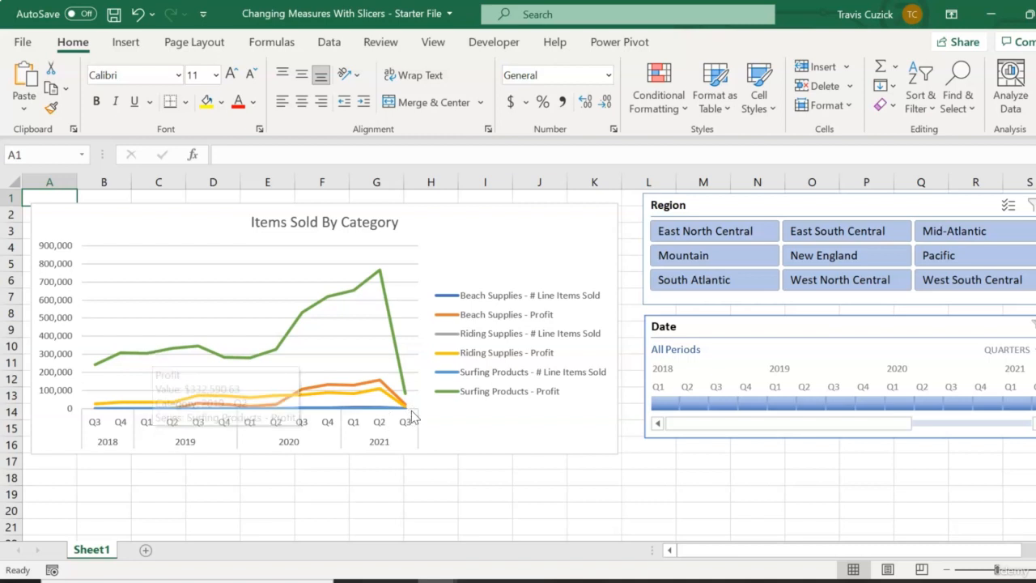
# Step: Launch the Power Query Editor and start a manually entered table named SlicerTable
pyautogui.click(330, 42)
pyautogui.click(37, 113)
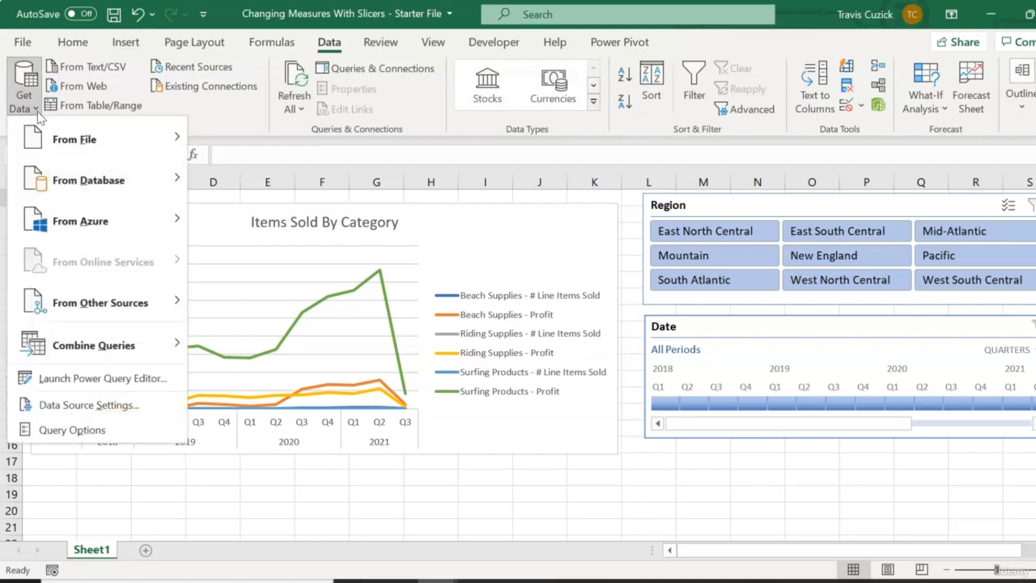
pyautogui.click(89, 377)
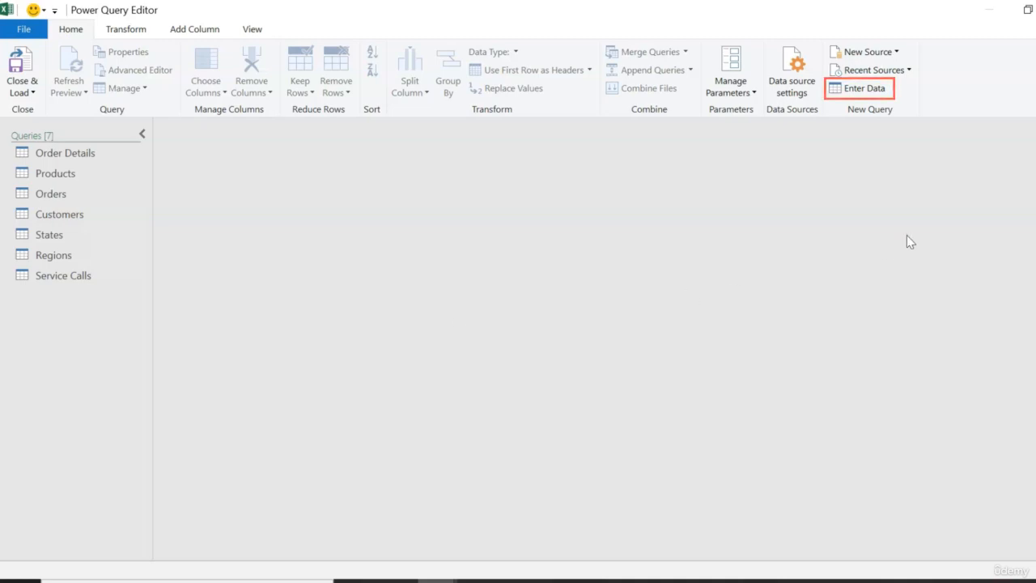
pyautogui.click(850, 91)
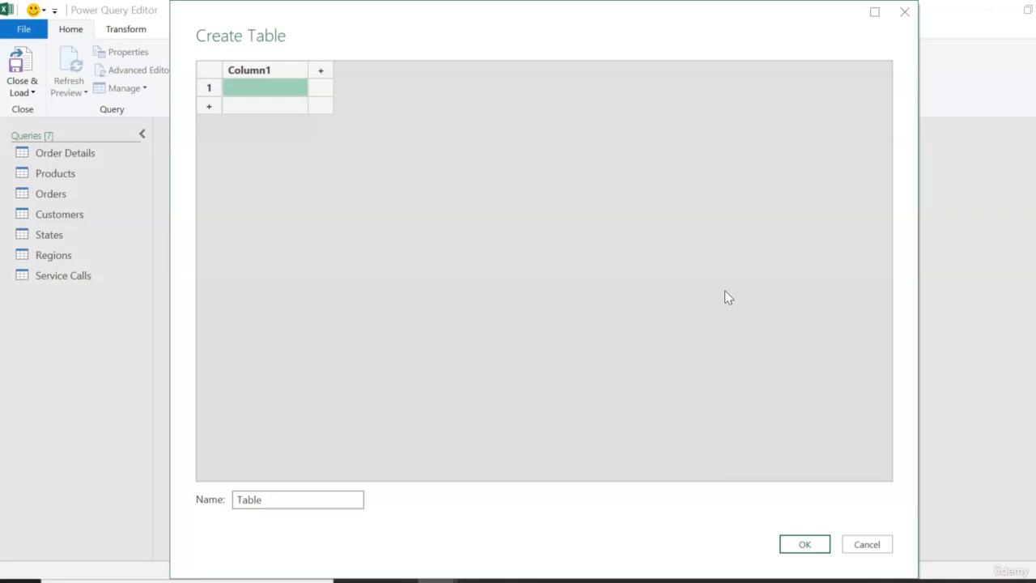
pyautogui.click(331, 503)
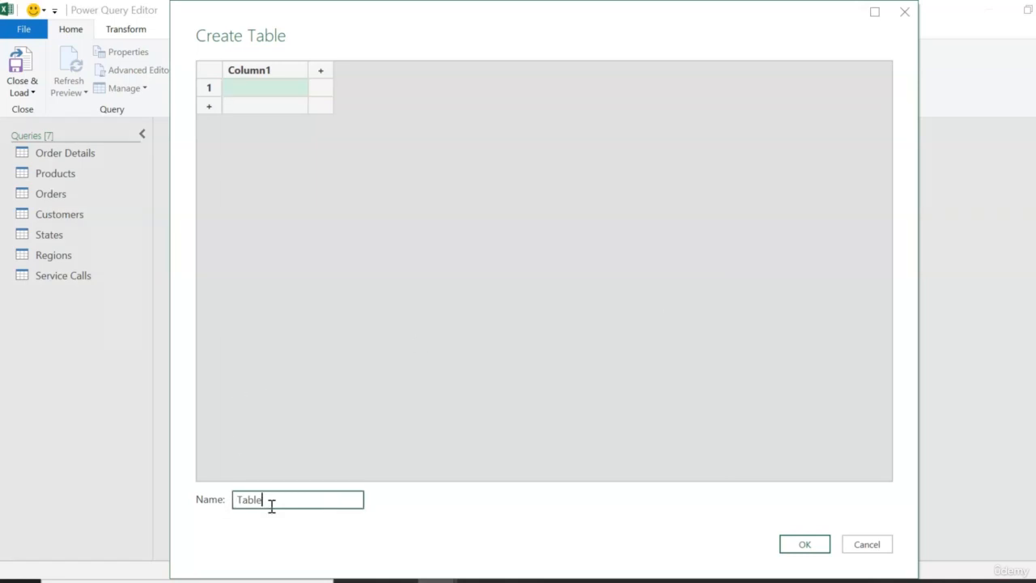
pyautogui.moveTo(270, 505); pyautogui.dragTo(213, 507)
pyautogui.write('Sl')
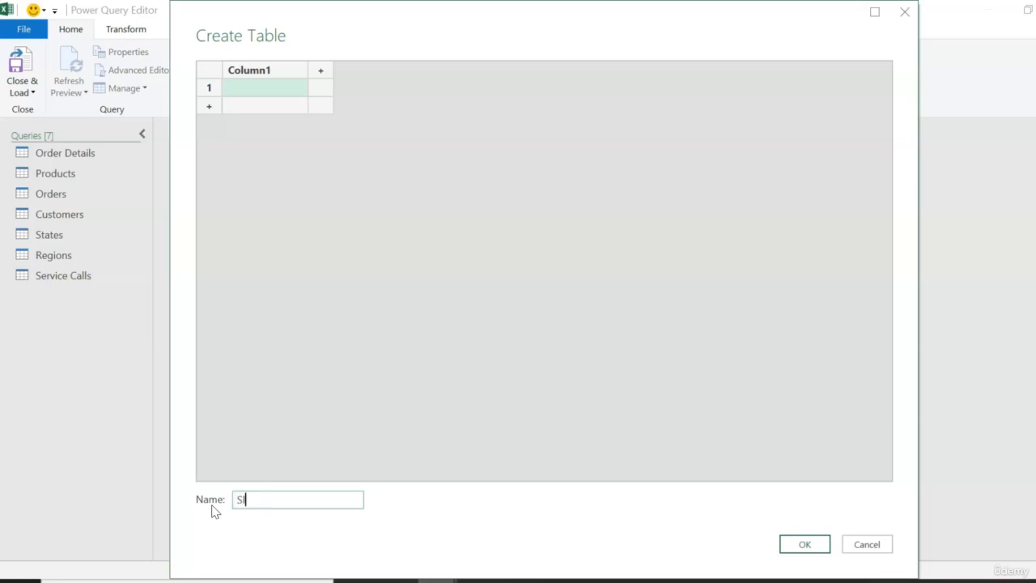
pyautogui.write('icerTable')
# Step: Name the table's column Measure, fill its rows with Line Items Sold, Profit and Revenue, and create the table
pyautogui.doubleClick(267, 68)
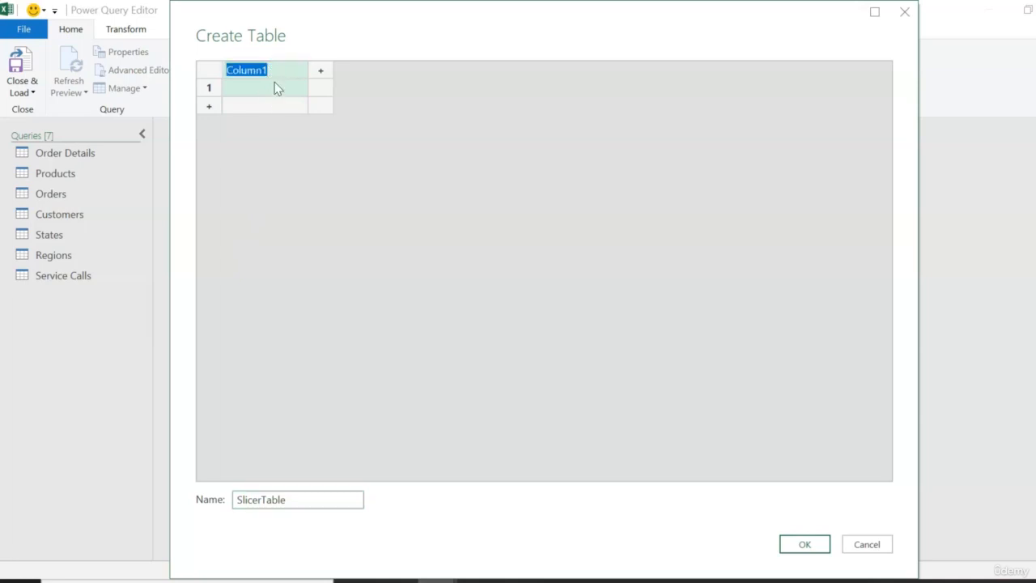
pyautogui.write('Measure')
pyautogui.click(271, 91)
pyautogui.write('Line')
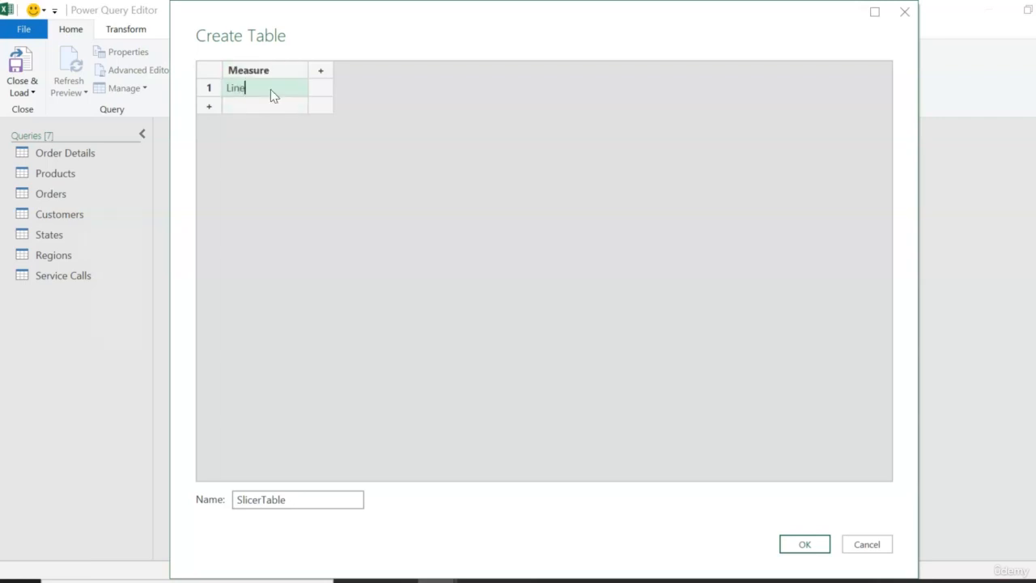
pyautogui.write(' Items Sold')
pyautogui.click(261, 107)
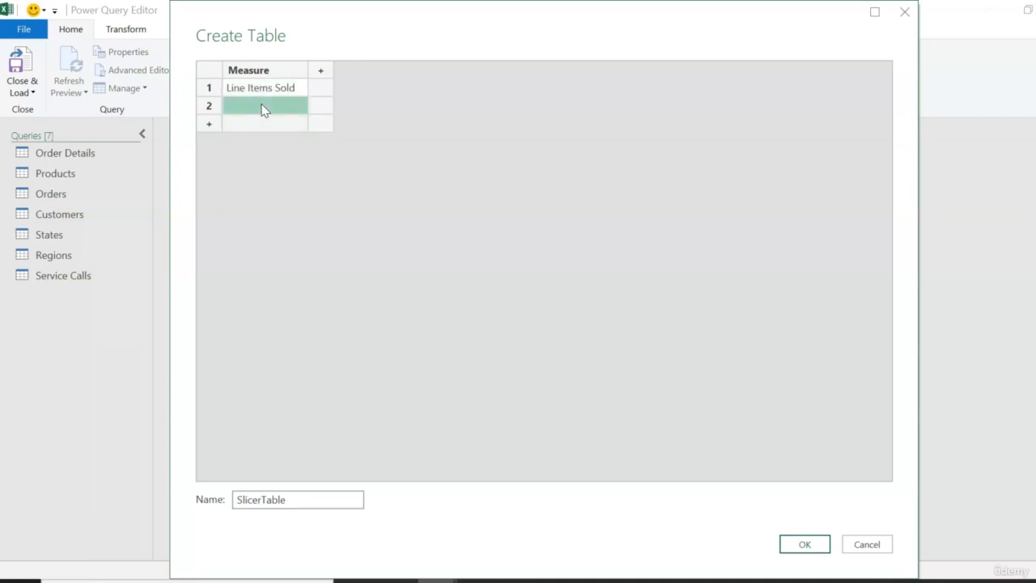
pyautogui.click(261, 108)
pyautogui.write('Profit')
pyautogui.click(262, 124)
pyautogui.write('Revenue')
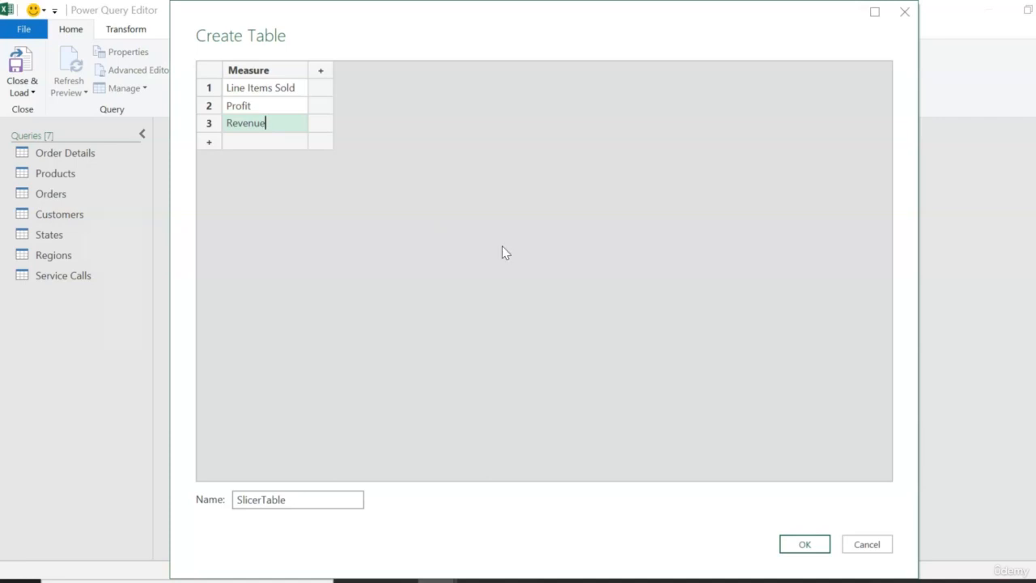
pyautogui.click(816, 547)
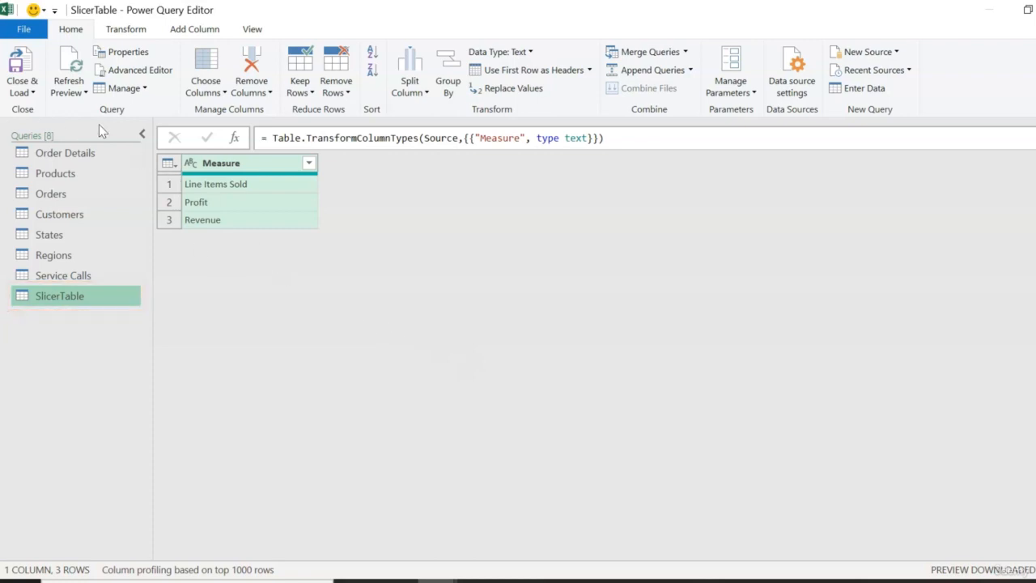
# Step: Close the query editor and load SlicerTable as a connection only, adding it to the Data Model
pyautogui.click(33, 92)
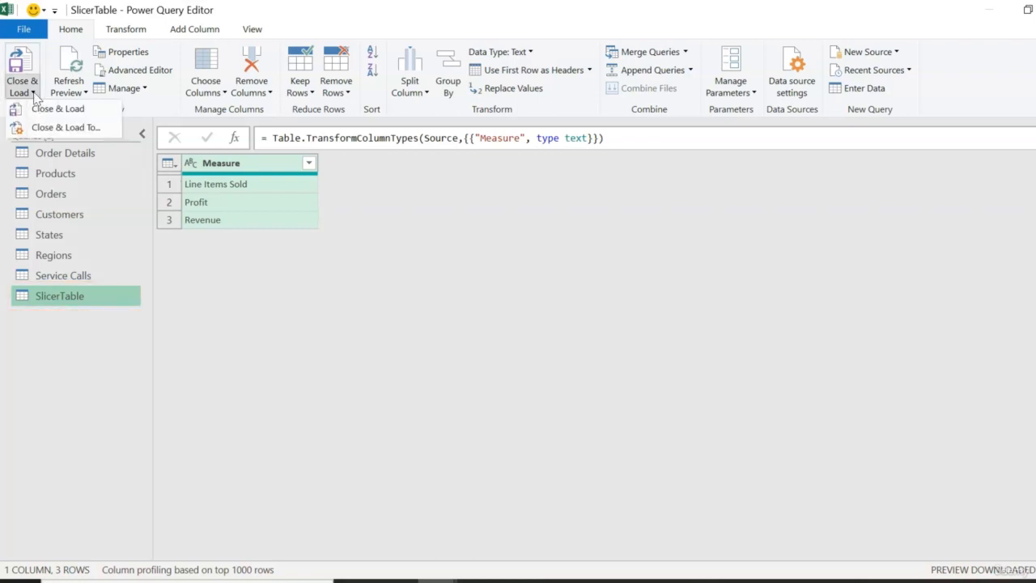
pyautogui.click(74, 128)
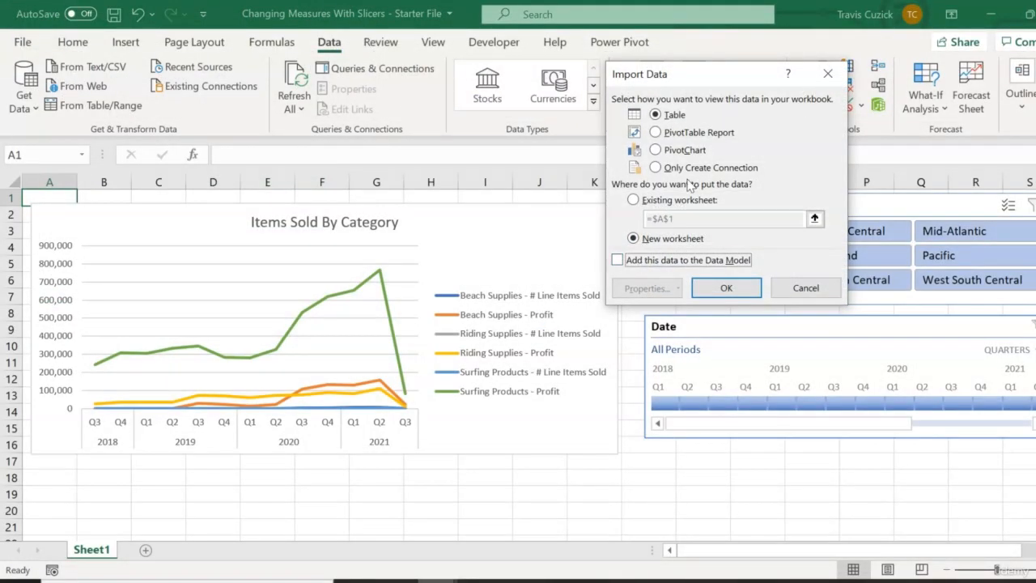
pyautogui.click(656, 168)
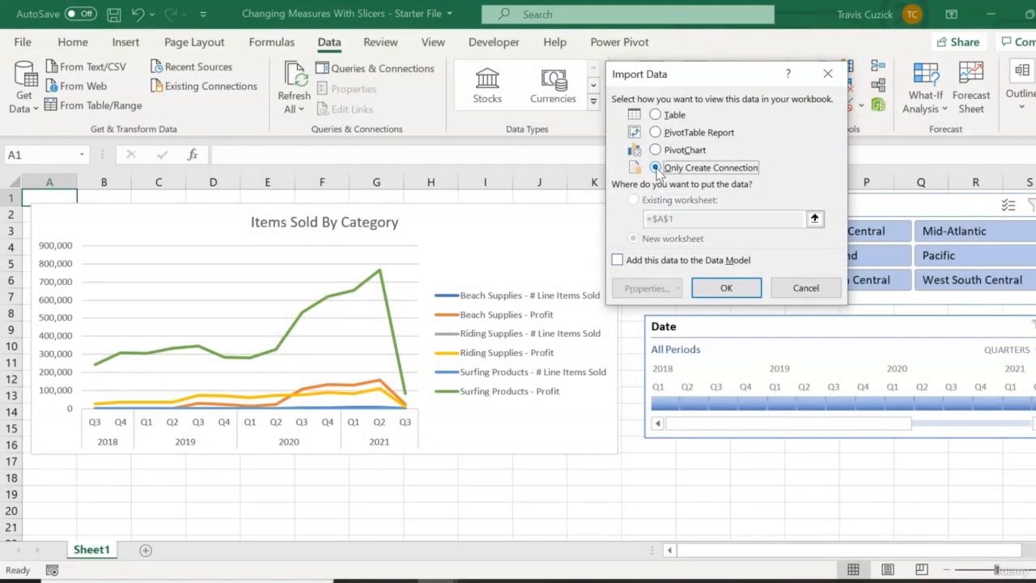
pyautogui.click(618, 261)
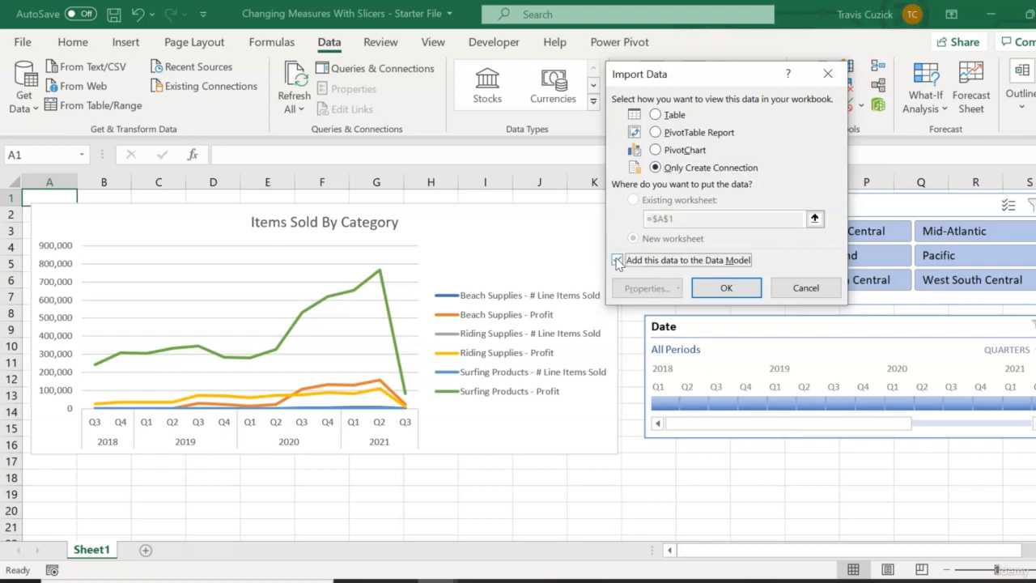
pyautogui.click(726, 289)
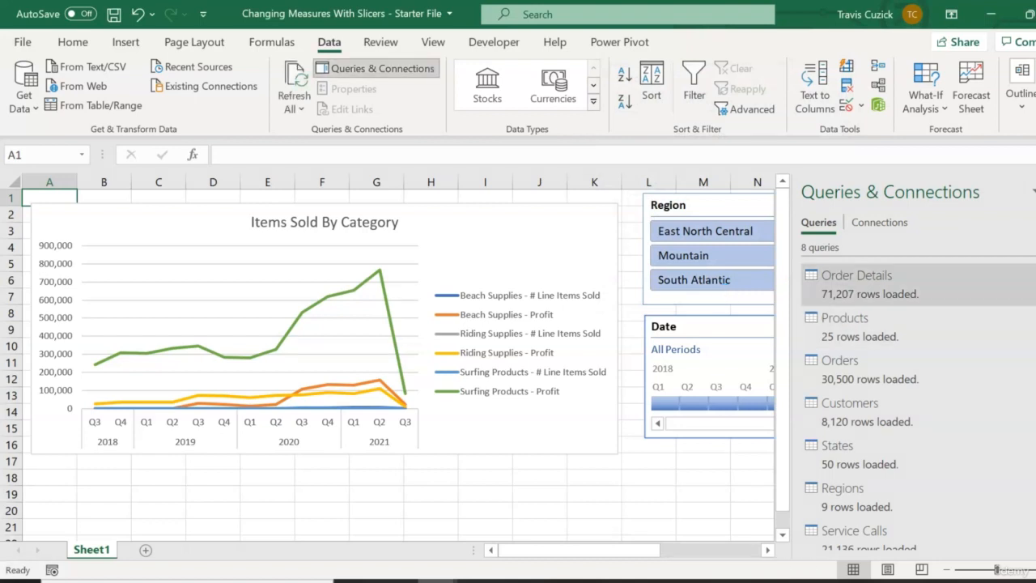
pyautogui.scroll(-2, 890, 405)
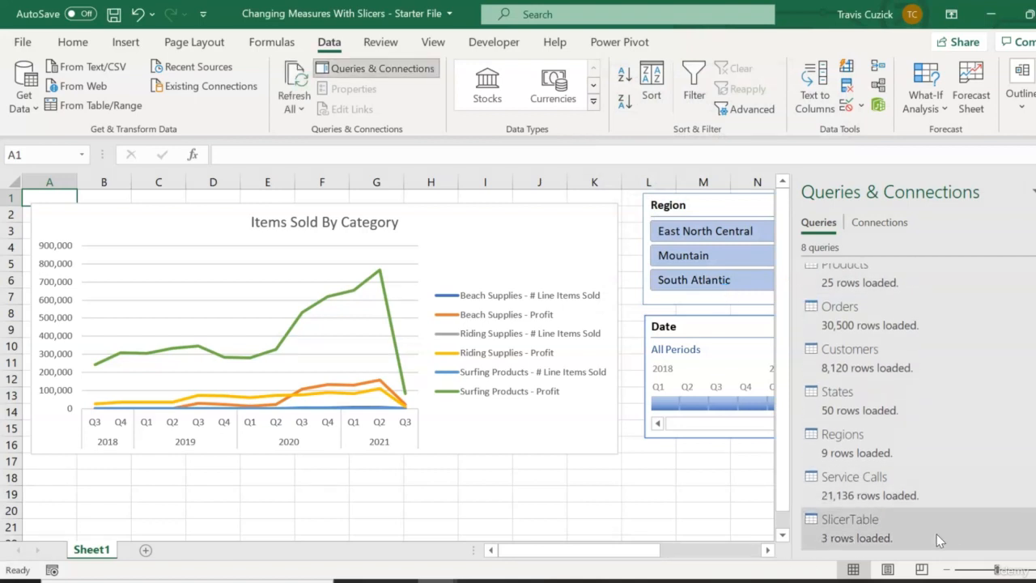
pyautogui.moveTo(937, 534)
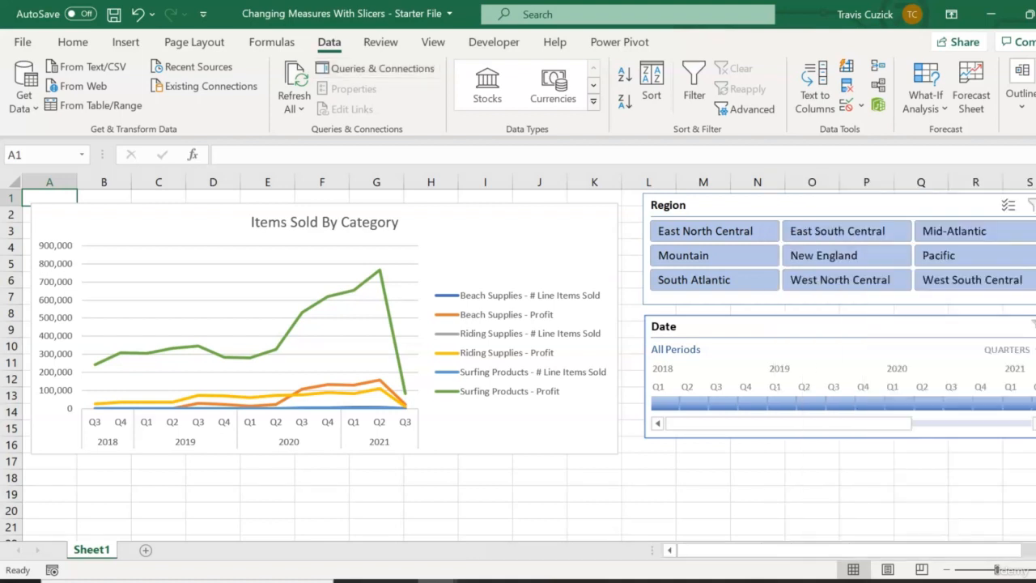
# Step: Examine the Power Pivot data model diagram for SlicerTable and its relationships to the other tables, and close the model window
pyautogui.click(624, 42)
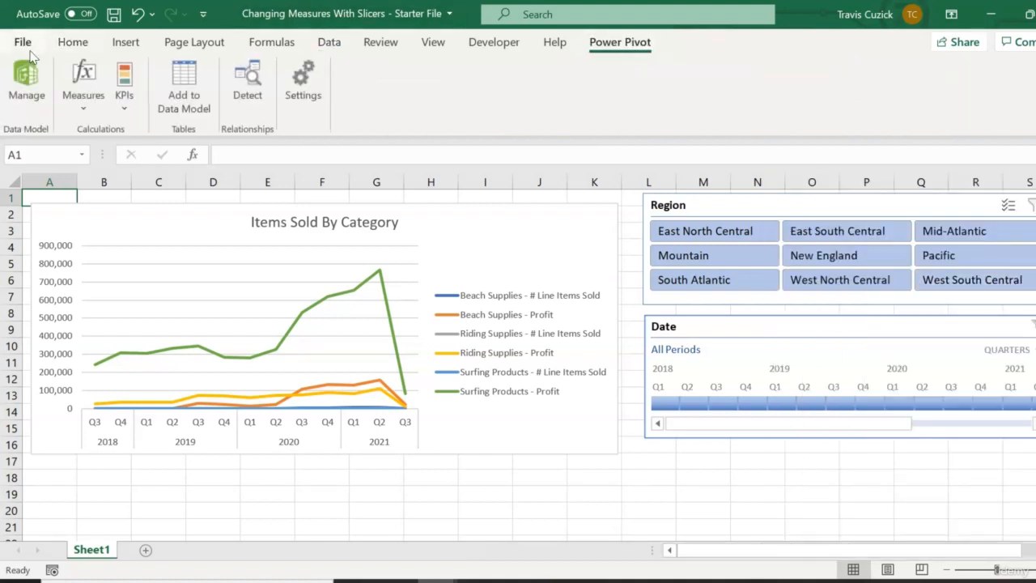
pyautogui.click(23, 80)
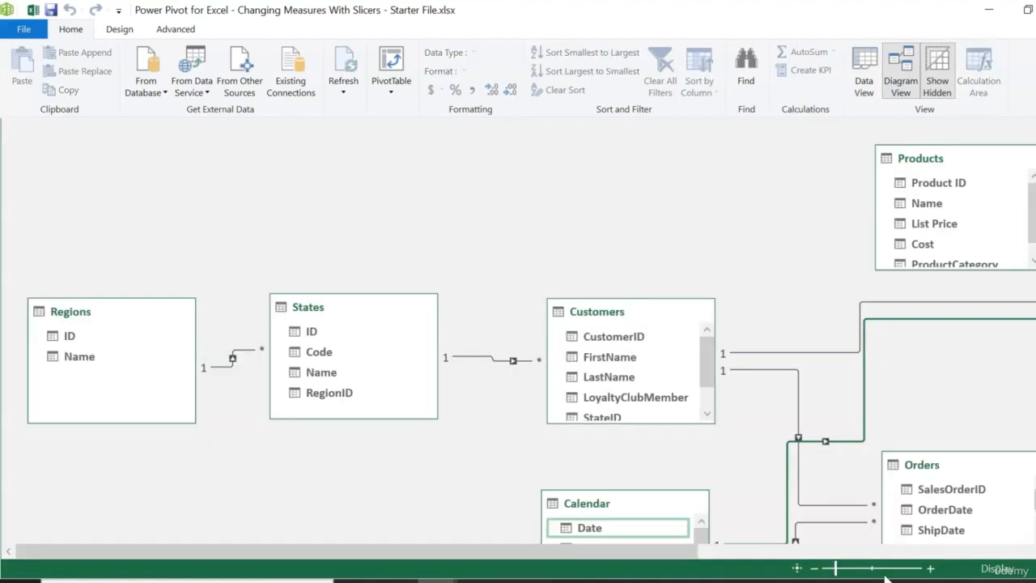
pyautogui.click(814, 569)
pyautogui.click(814, 569)
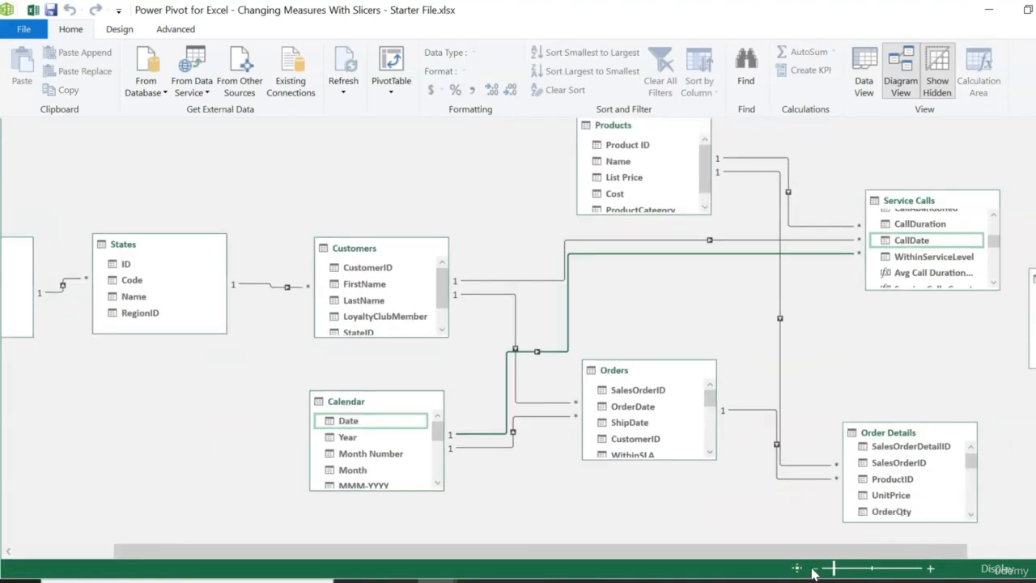
pyautogui.click(813, 569)
pyautogui.click(814, 569)
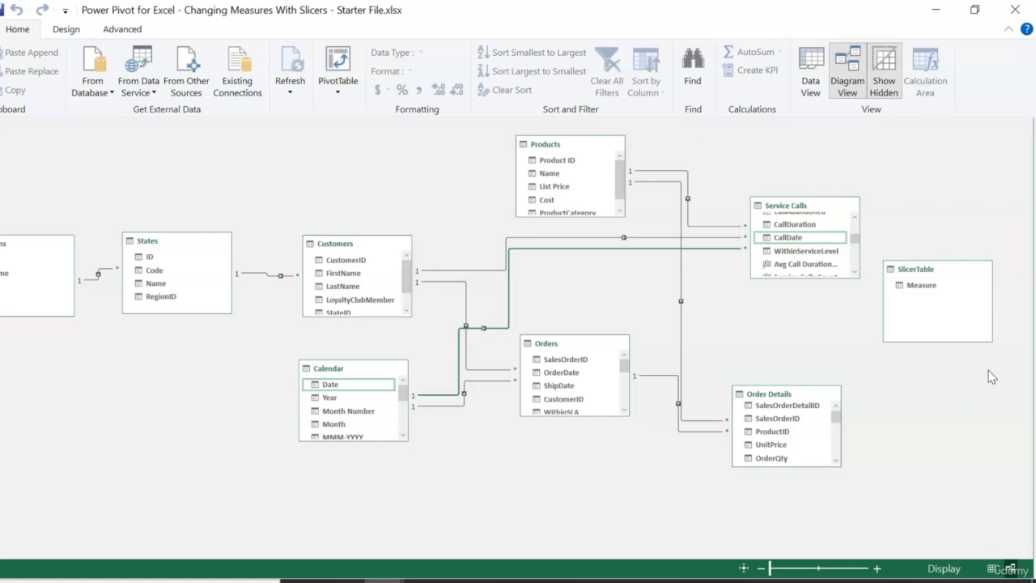
pyautogui.click(1016, 9)
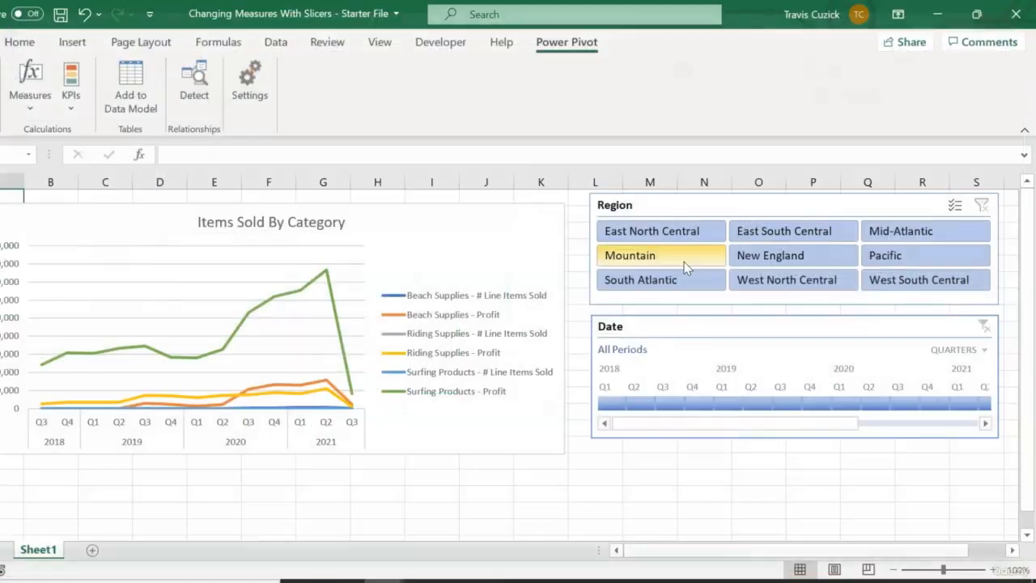
# Step: Insert a slicer for the Items Sold By Category chart based on SlicerTable's Measure field
pyautogui.click(483, 222)
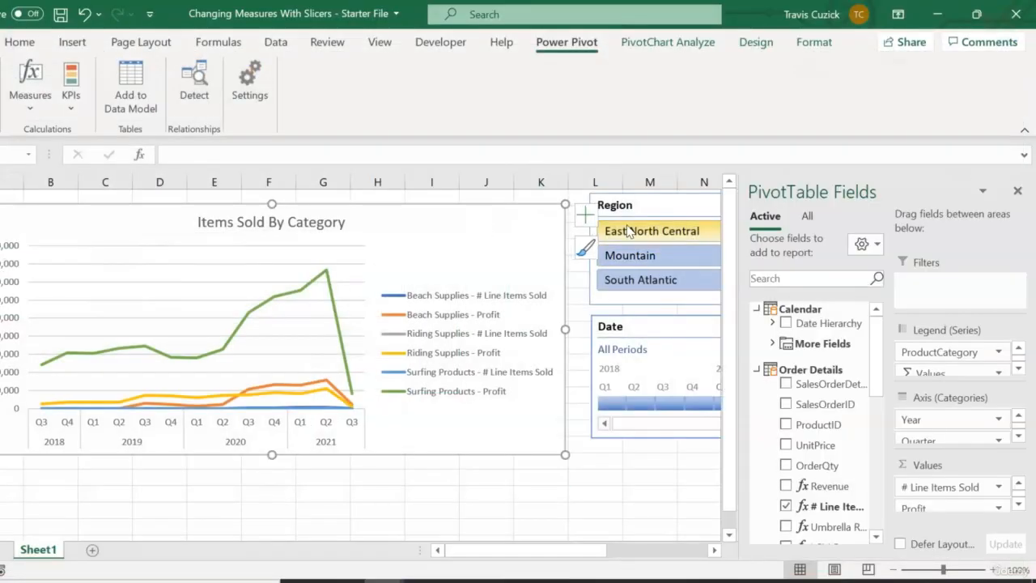
pyautogui.click(667, 42)
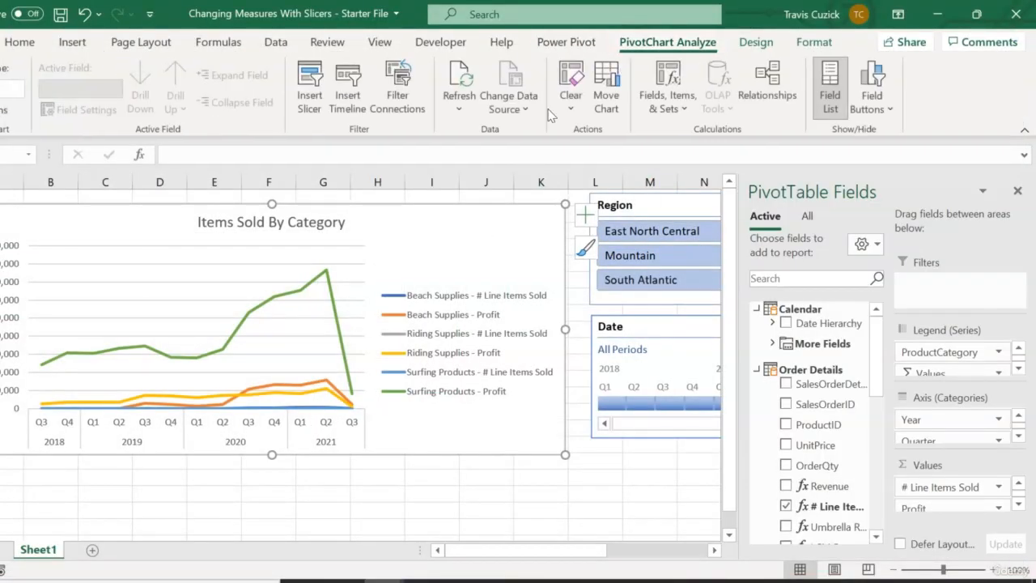
pyautogui.click(309, 89)
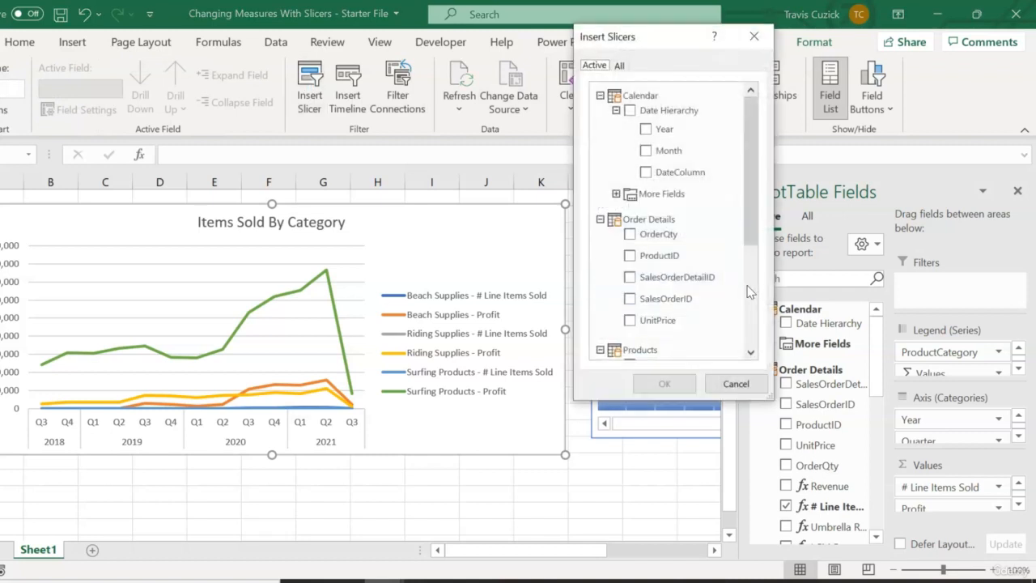
pyautogui.click(620, 64)
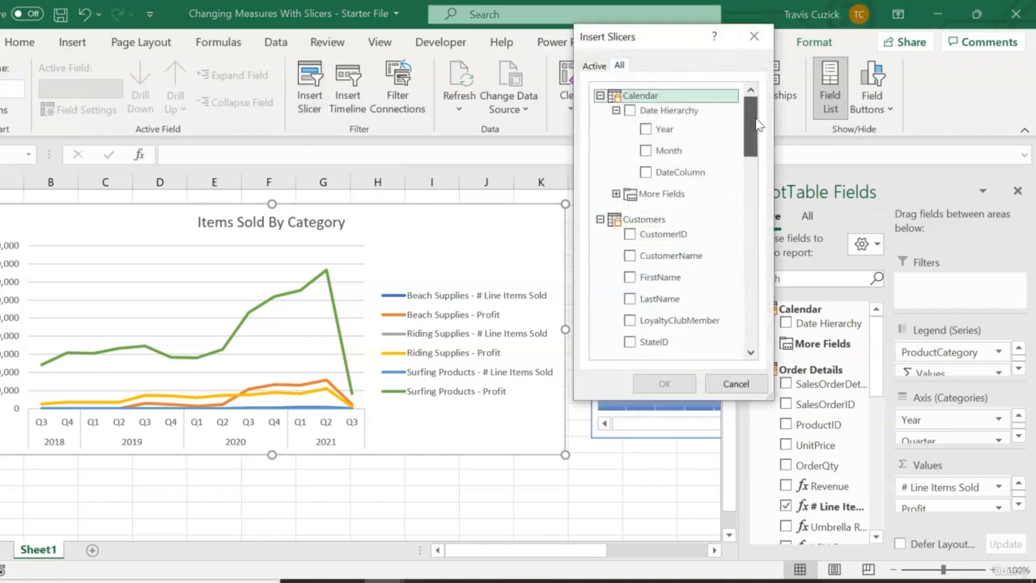
pyautogui.moveTo(751, 130); pyautogui.dragTo(744, 322)
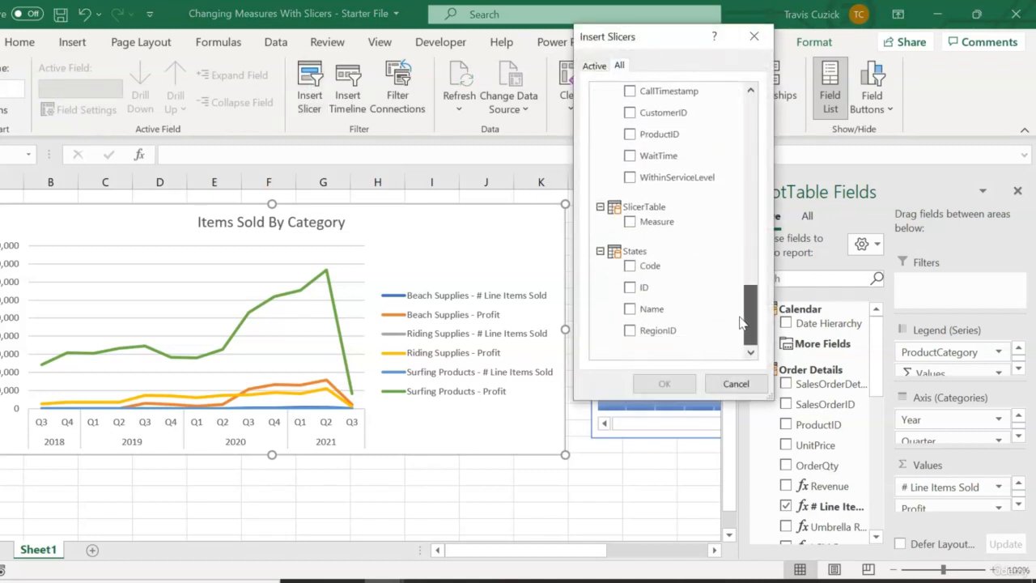
pyautogui.click(631, 222)
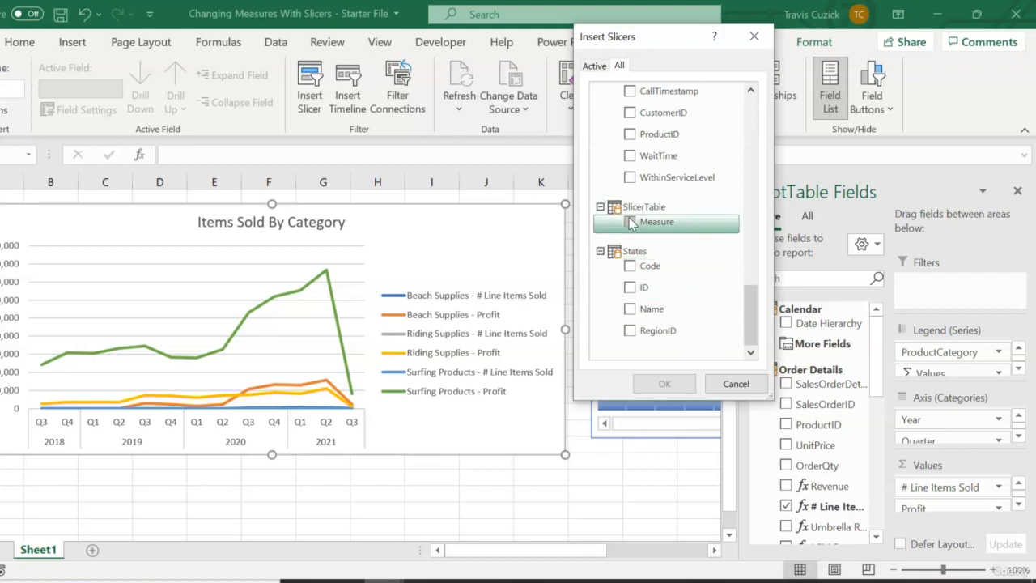
pyautogui.click(665, 384)
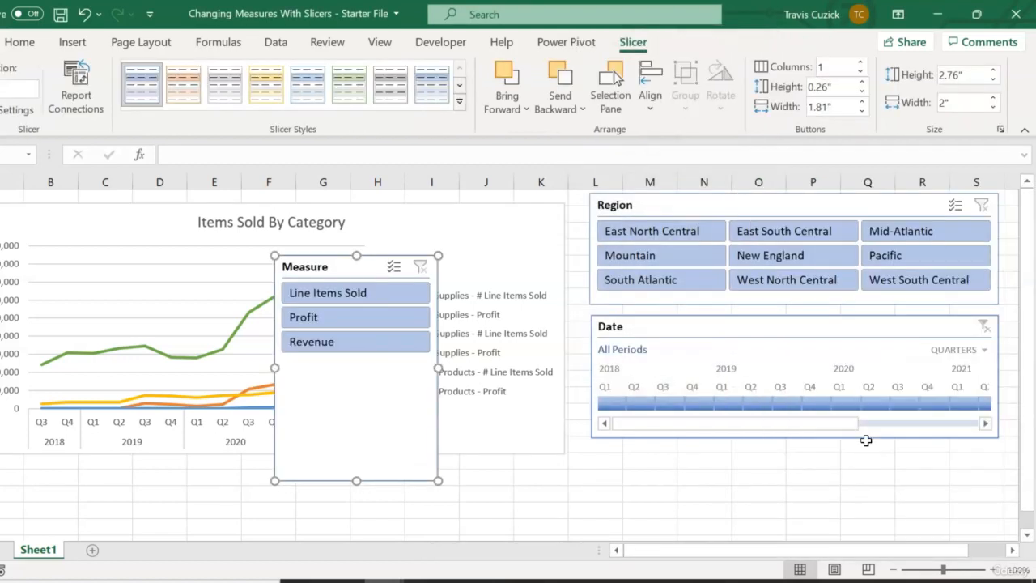
# Step: Give the Measure slicer three columns, resize it to about 0.83" high by 5.08" wide, and place it beneath the Date timeline
pyautogui.click(863, 64)
pyautogui.click(862, 63)
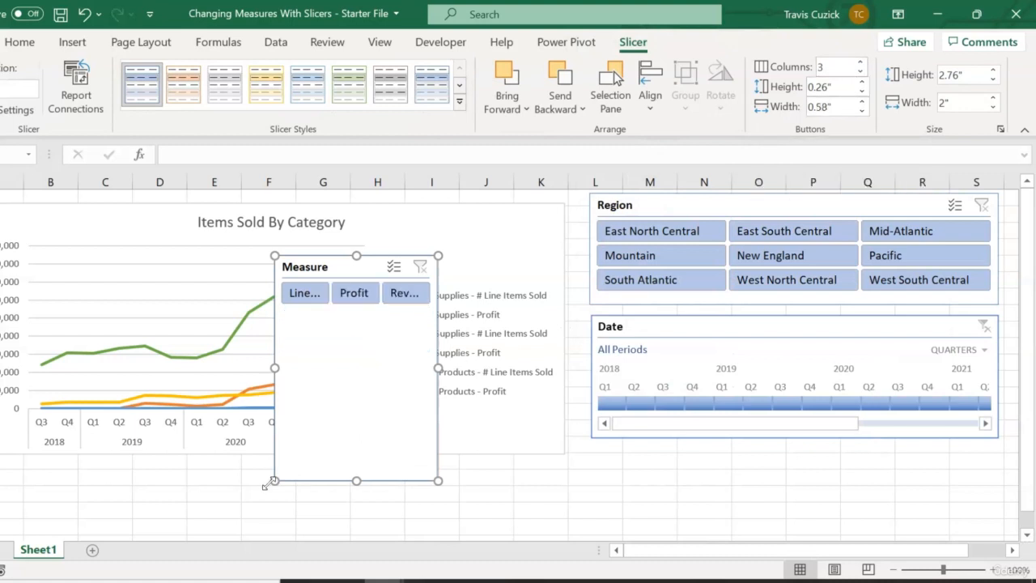
pyautogui.moveTo(438, 368); pyautogui.dragTo(638, 366)
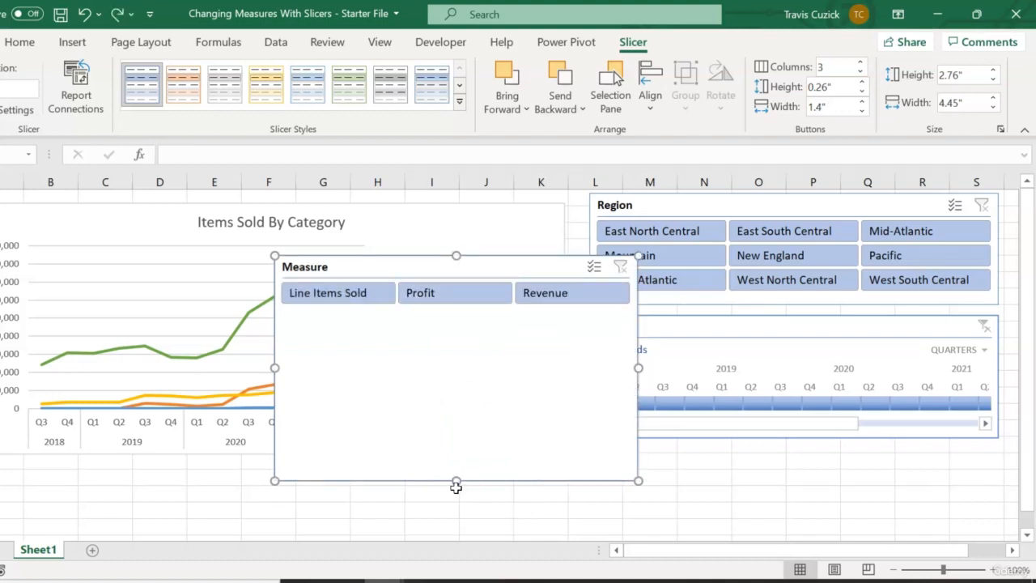
pyautogui.moveTo(459, 480); pyautogui.dragTo(467, 322)
pyautogui.moveTo(486, 270); pyautogui.dragTo(735, 472)
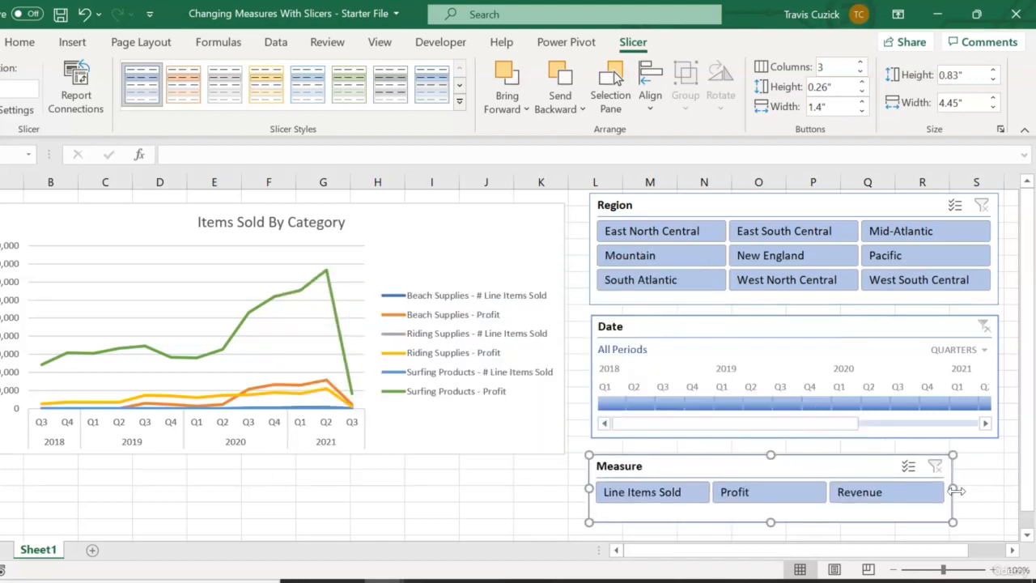
pyautogui.moveTo(956, 489); pyautogui.dragTo(1004, 484)
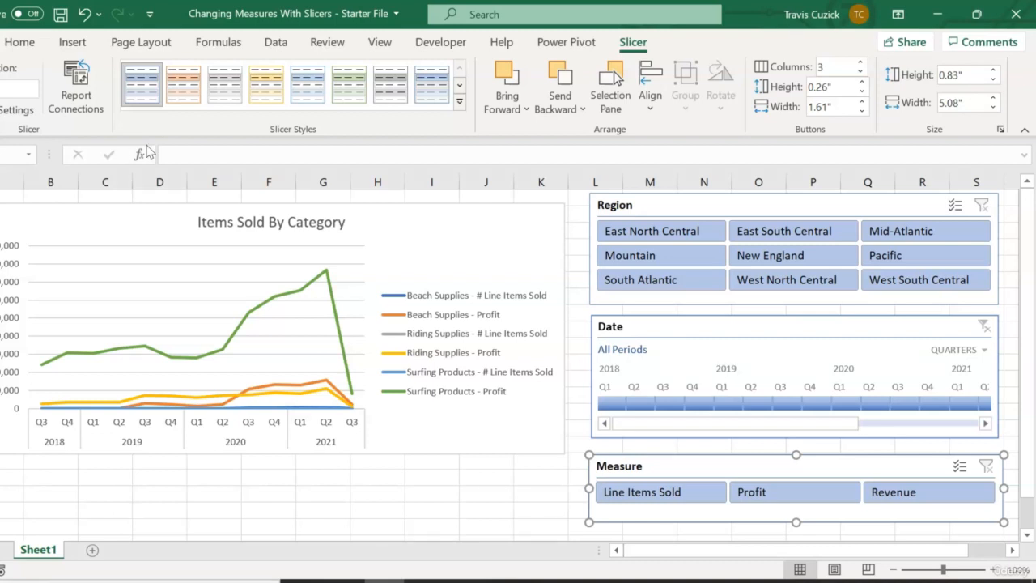
# Step: Start a new Power Pivot measure in SlicerTable and name it SelectedMeasure
pyautogui.click(549, 45)
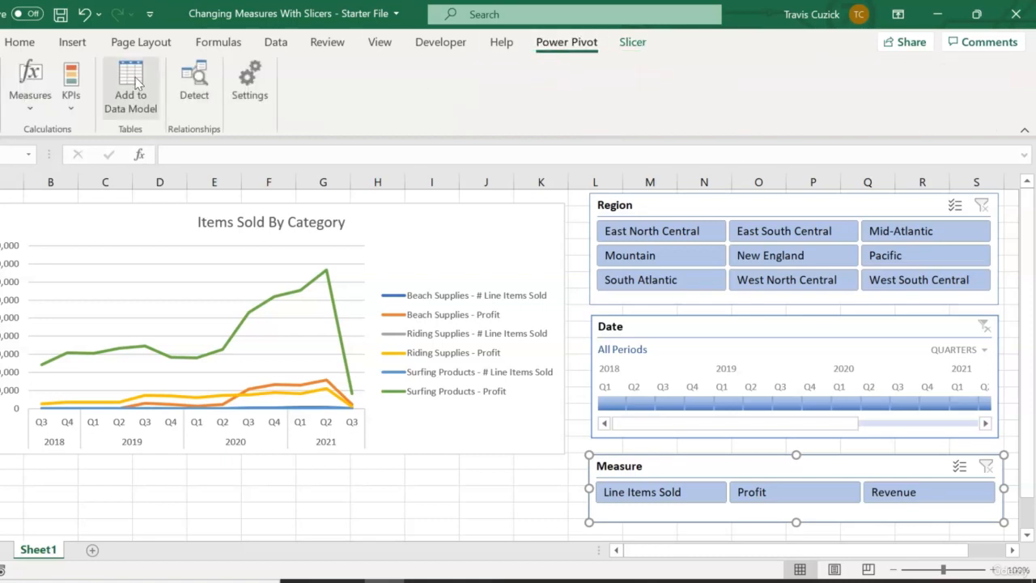
pyautogui.click(14, 115)
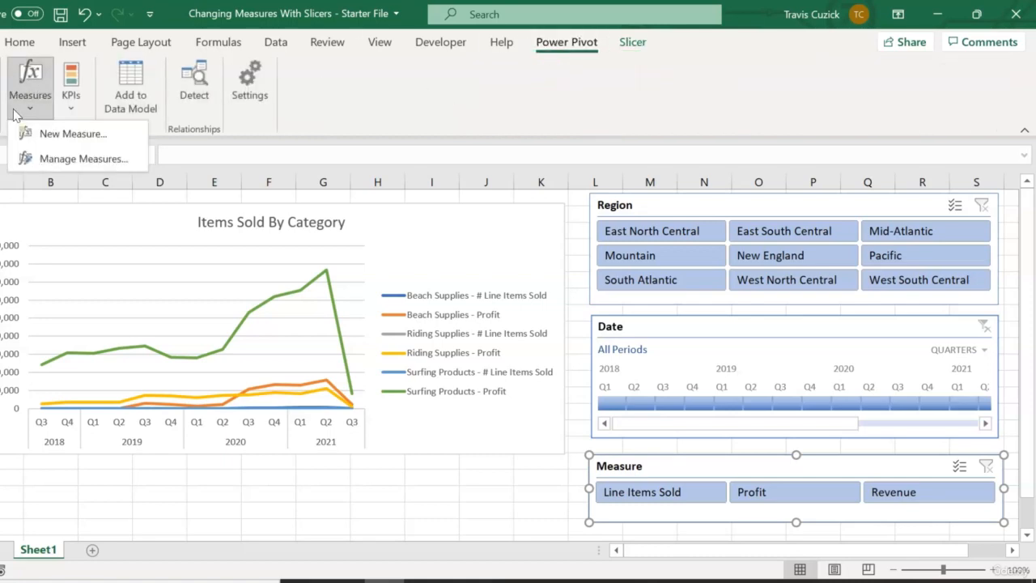
pyautogui.click(53, 129)
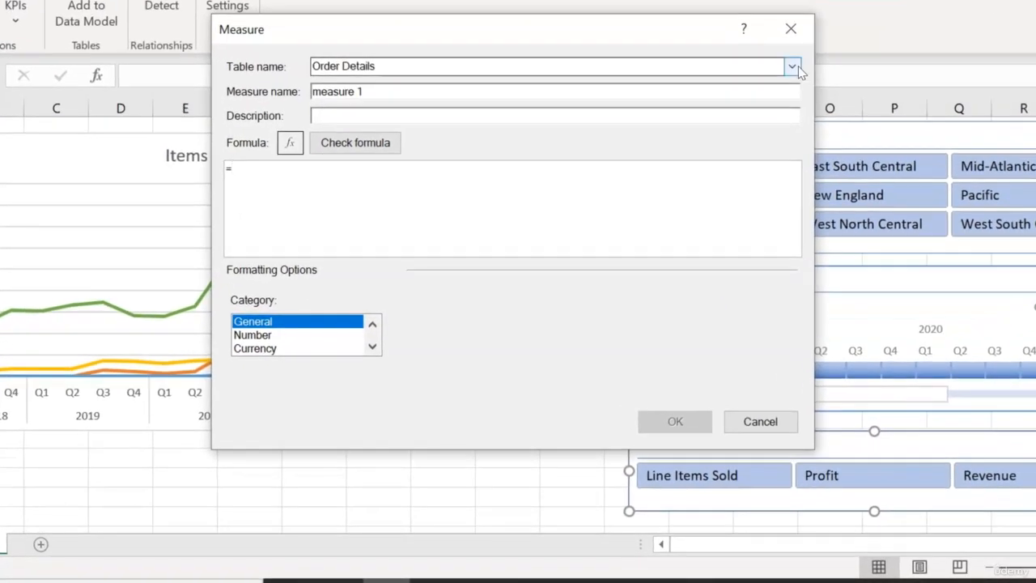
pyautogui.click(726, 147)
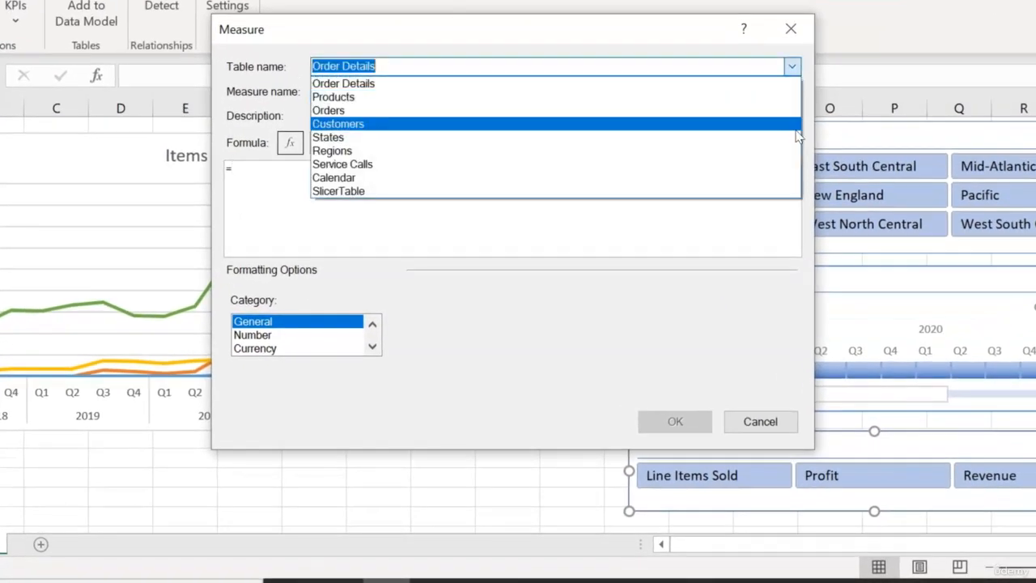
pyautogui.click(709, 191)
pyautogui.press('Tab')
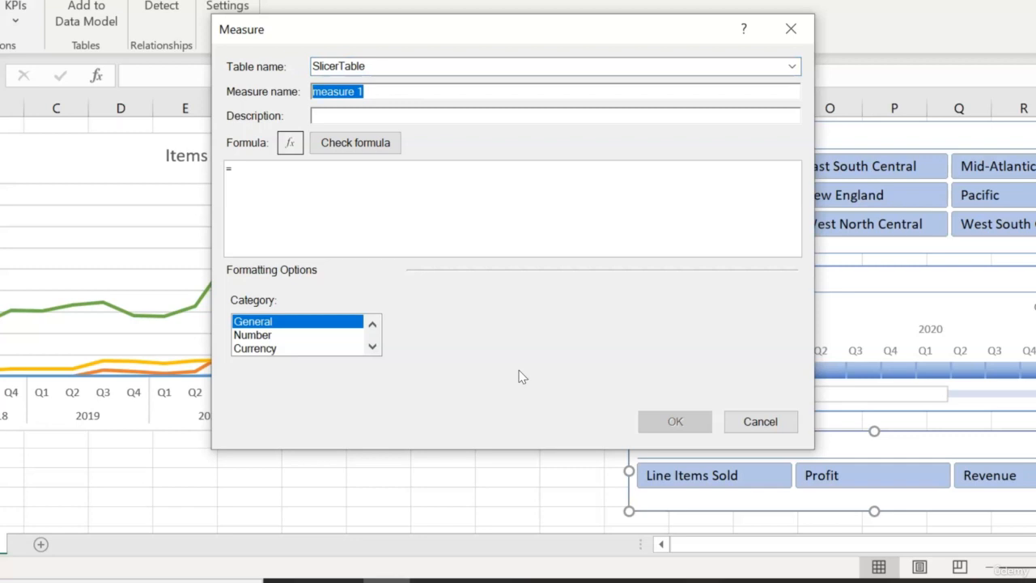
pyautogui.write('SelectedM')
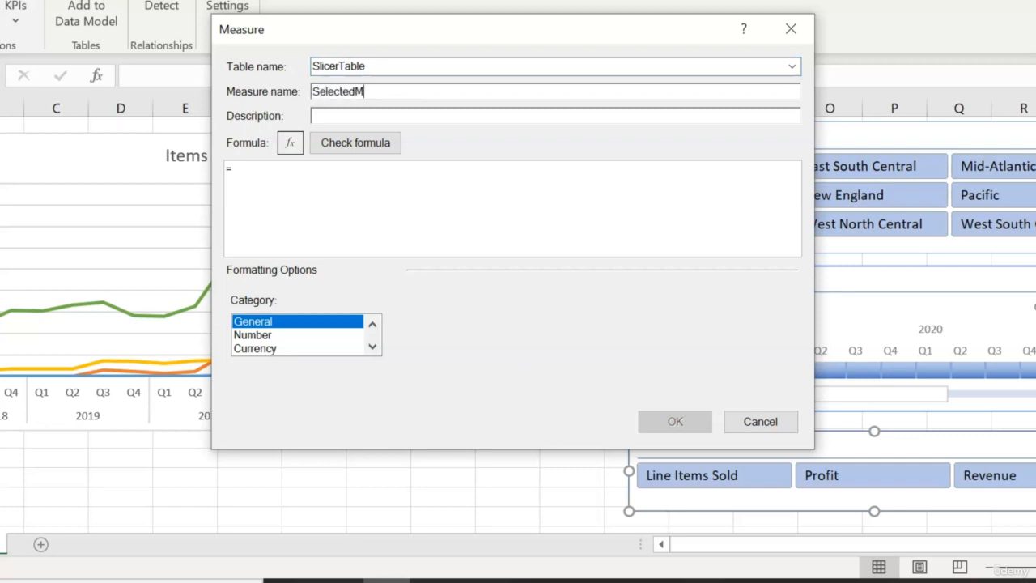
pyautogui.write('easure')
# Step: Begin the SelectedMeasure formula with an IF test that checks for a single selection: =IF(HASONEVALUE(SlicerTable[Measure]),
pyautogui.click(375, 165)
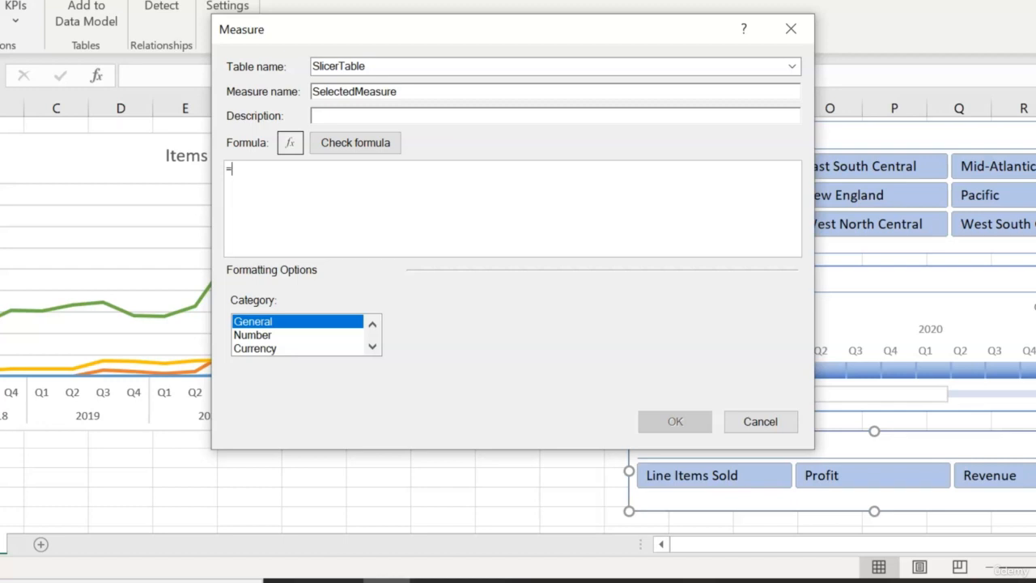
pyautogui.write('IF(')
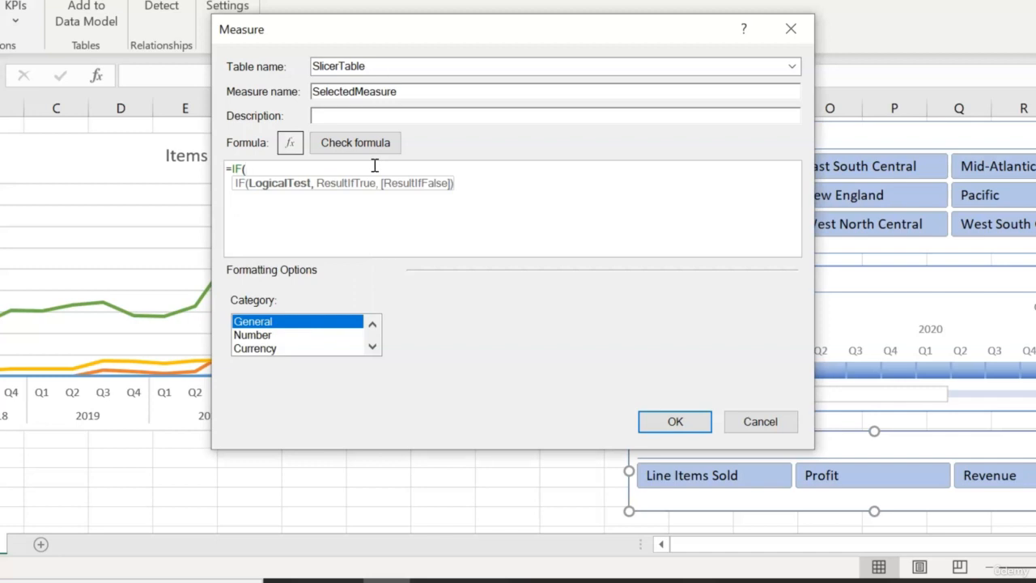
pyautogui.write('HAS')
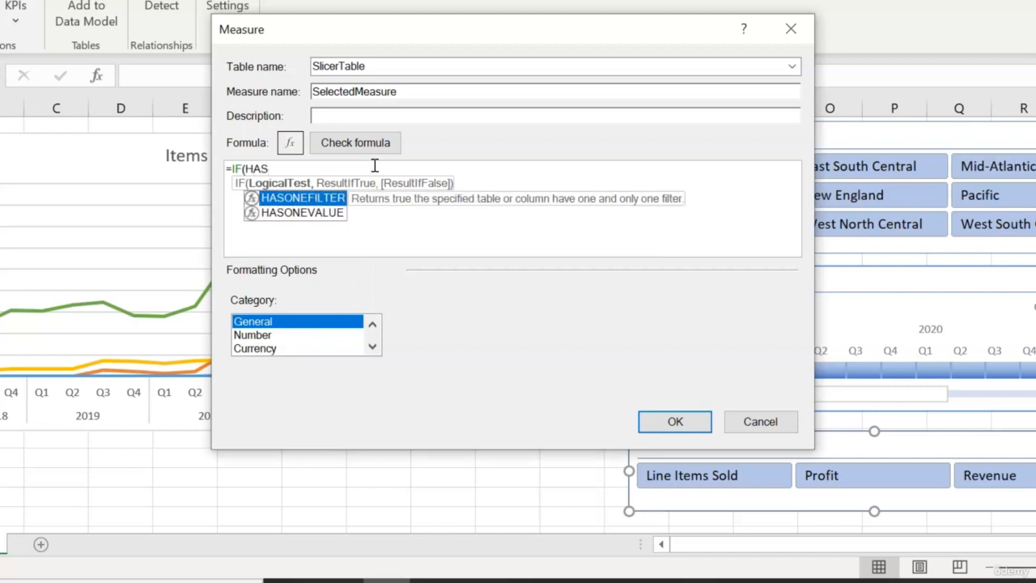
pyautogui.press('Down')
pyautogui.press('Tab')
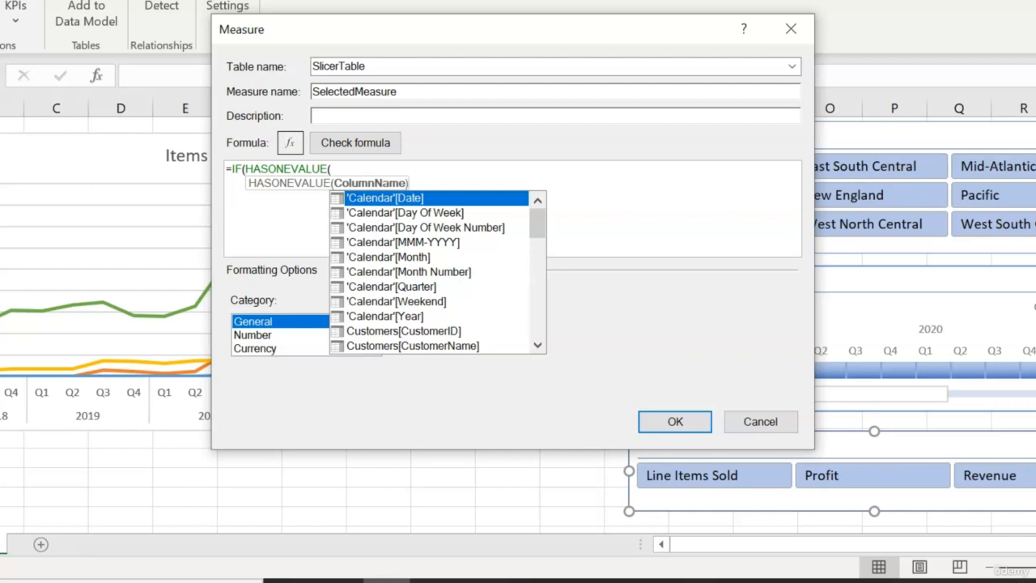
pyautogui.write('[Mea')
pyautogui.press('Tab')
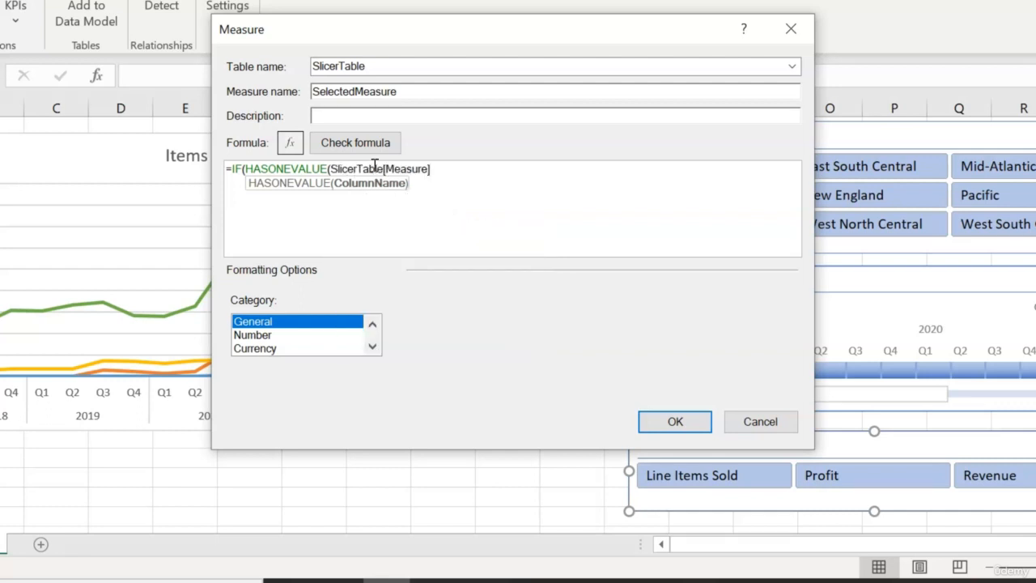
pyautogui.write(')')
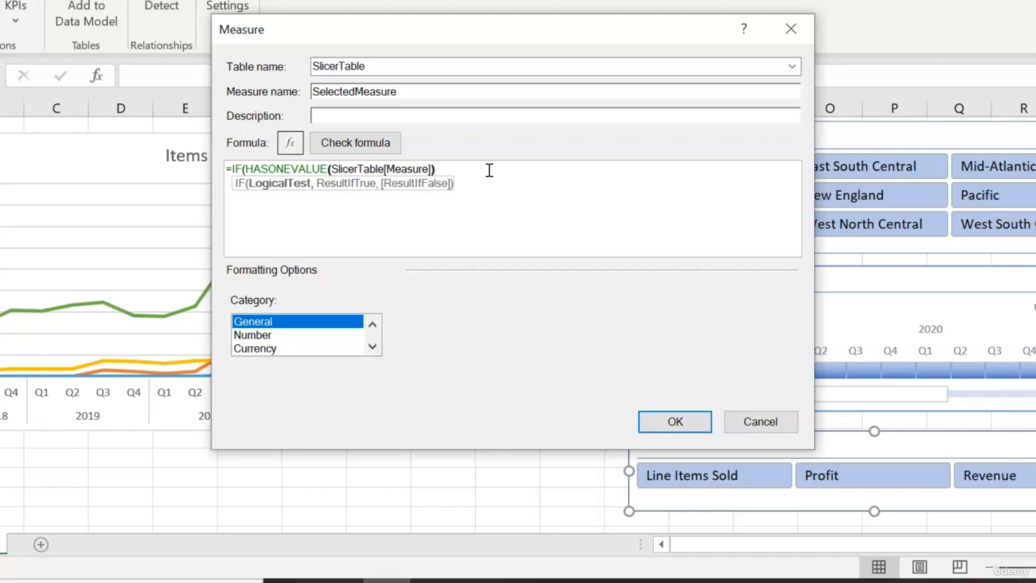
pyautogui.write(',')
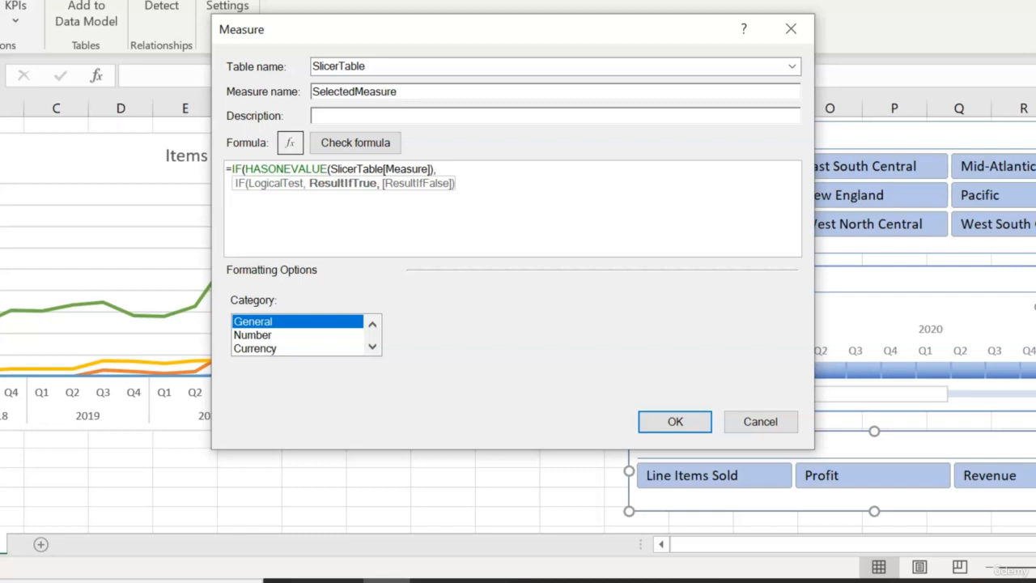
# Step: Add VALUES(SlicerTable[Measure]) as the IF function's result when the test is true
pyautogui.write('VA')
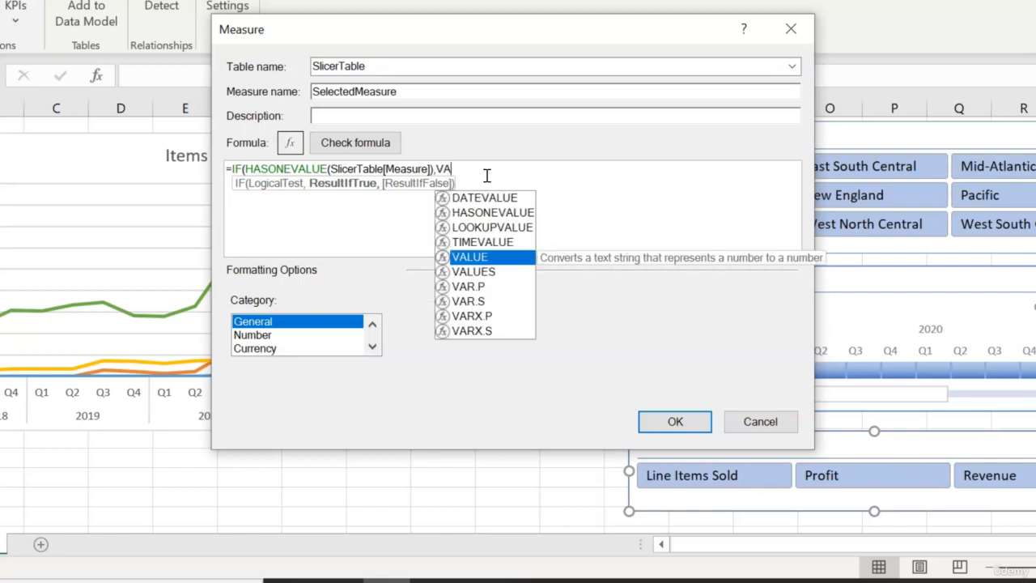
pyautogui.press('Down')
pyautogui.press('Tab')
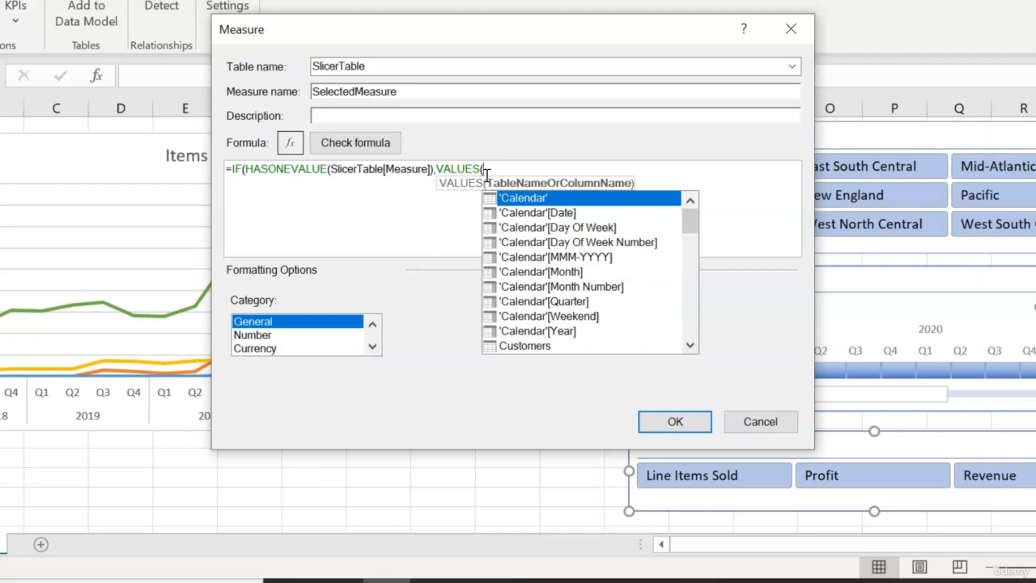
pyautogui.write('MEA')
pyautogui.press('Tab')
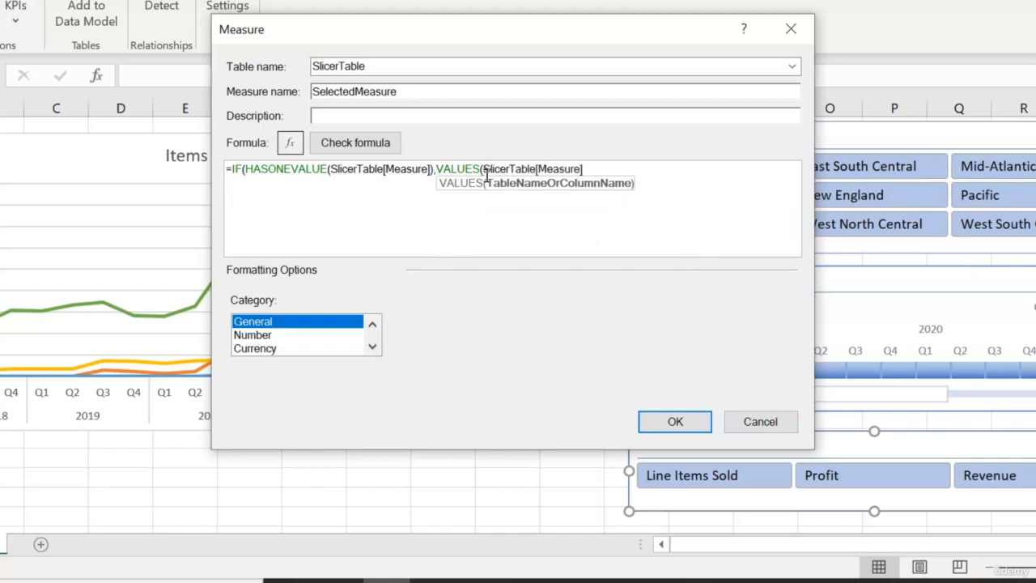
pyautogui.write(')')
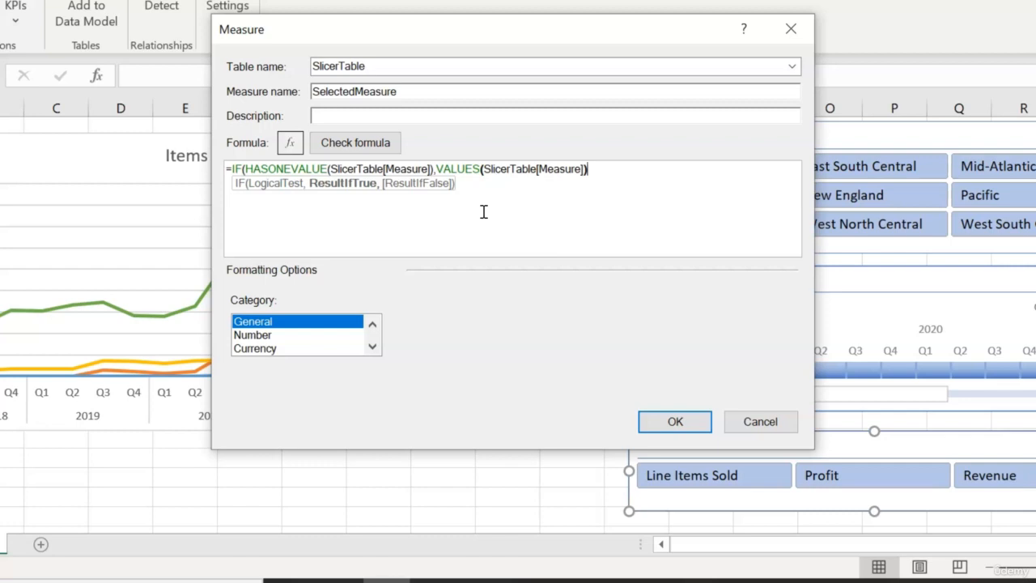
# Step: Complete the IF formula with BLANK() as the false result, check it for errors, and save the SelectedMeasure measure
pyautogui.write(',BLA')
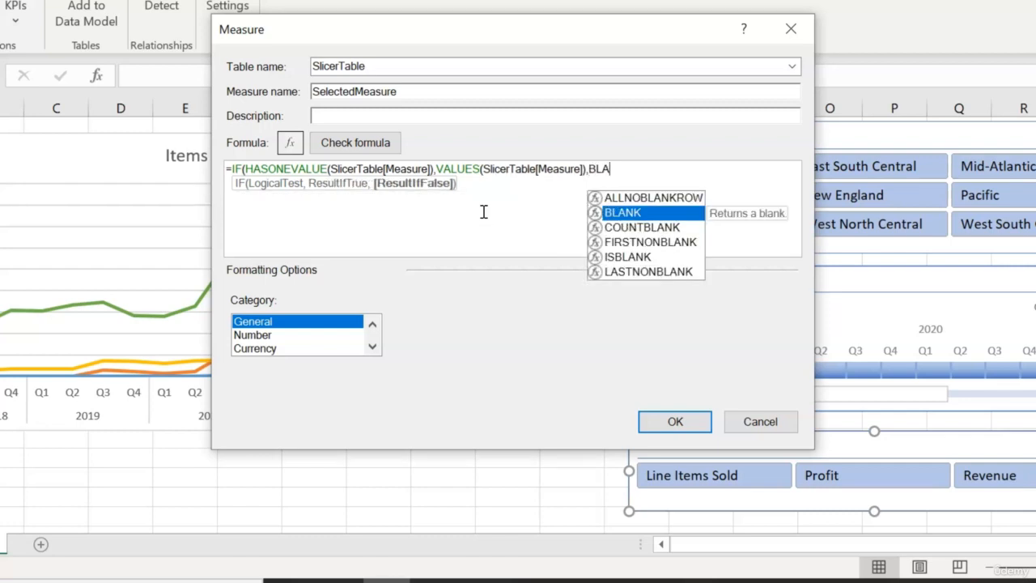
pyautogui.press('Tab')
pyautogui.write('))')
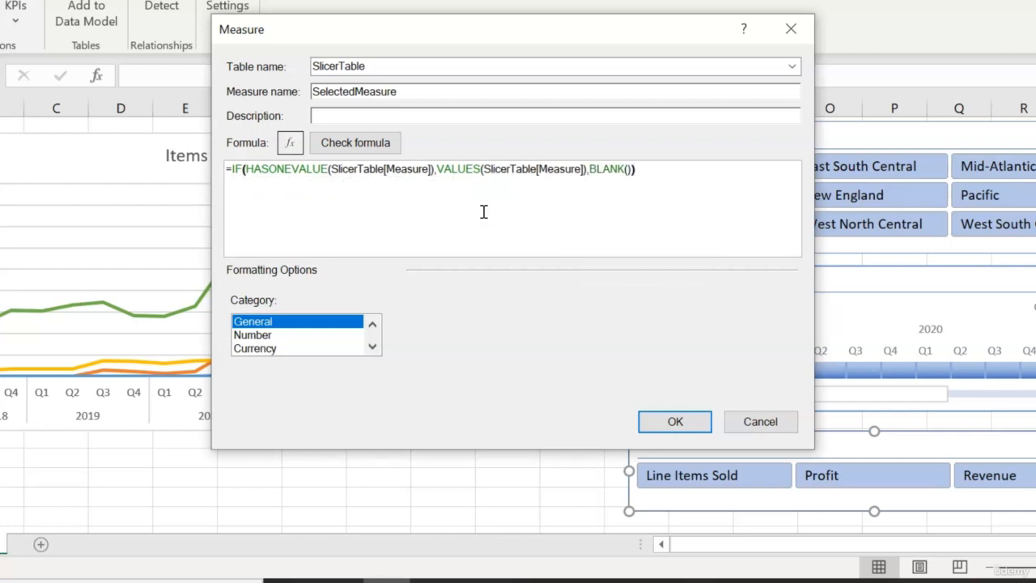
pyautogui.click(356, 143)
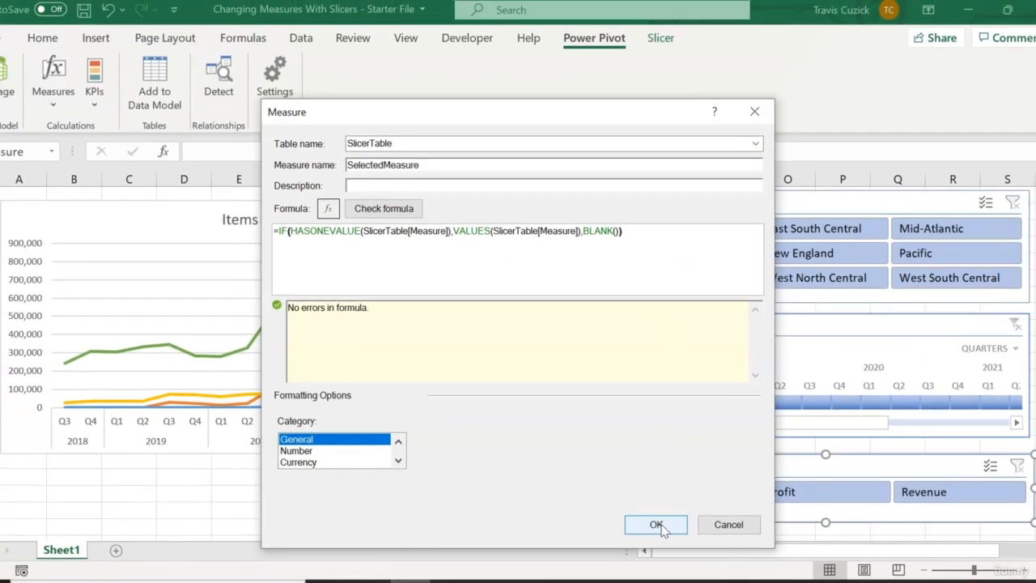
pyautogui.click(656, 525)
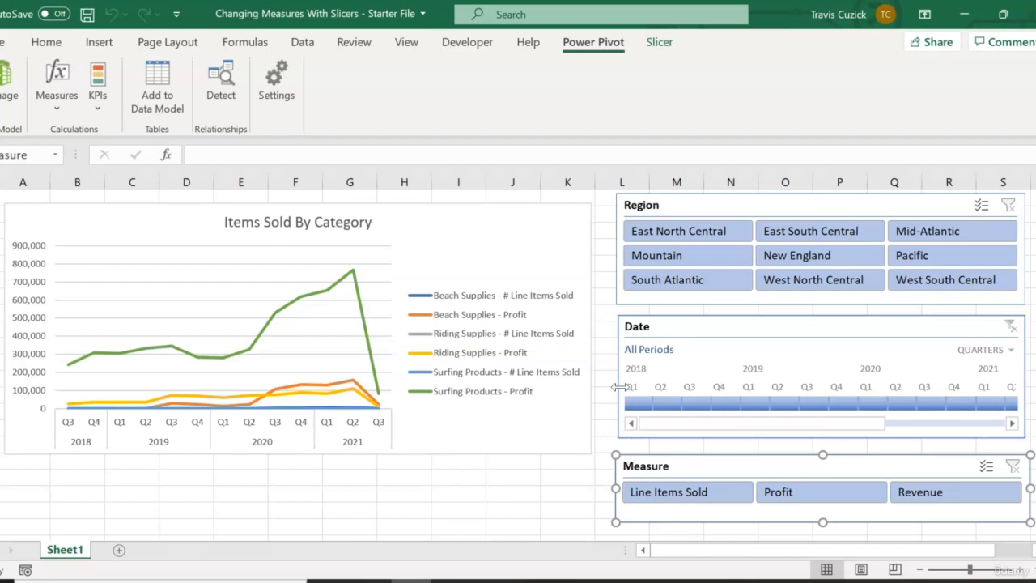
# Step: Create another SlicerTable measure named DynamicMeasure and begin its formula with =SWITCH(TRUE(),
pyautogui.click(58, 113)
pyautogui.click(85, 143)
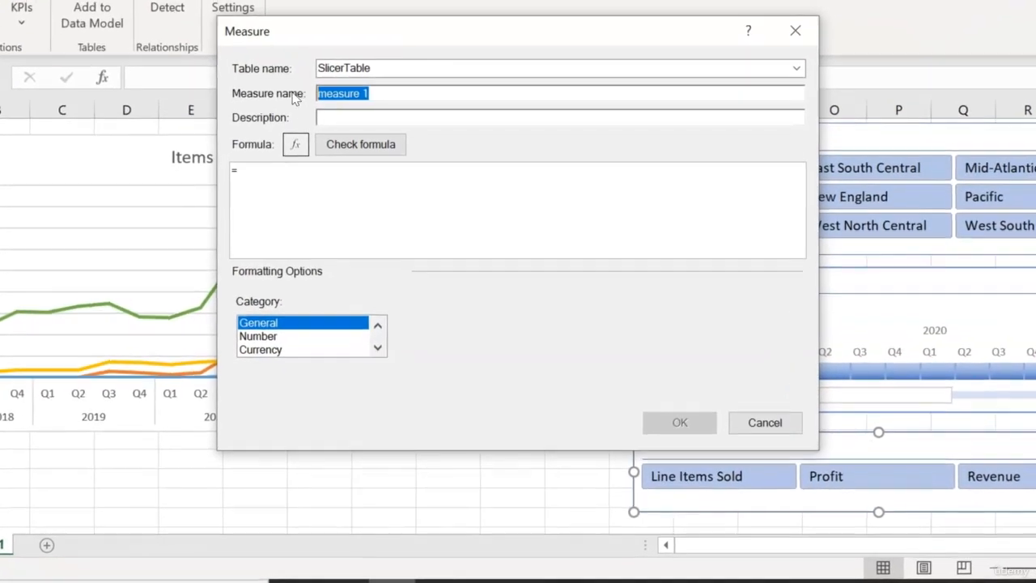
pyautogui.write('DynamicMeasure')
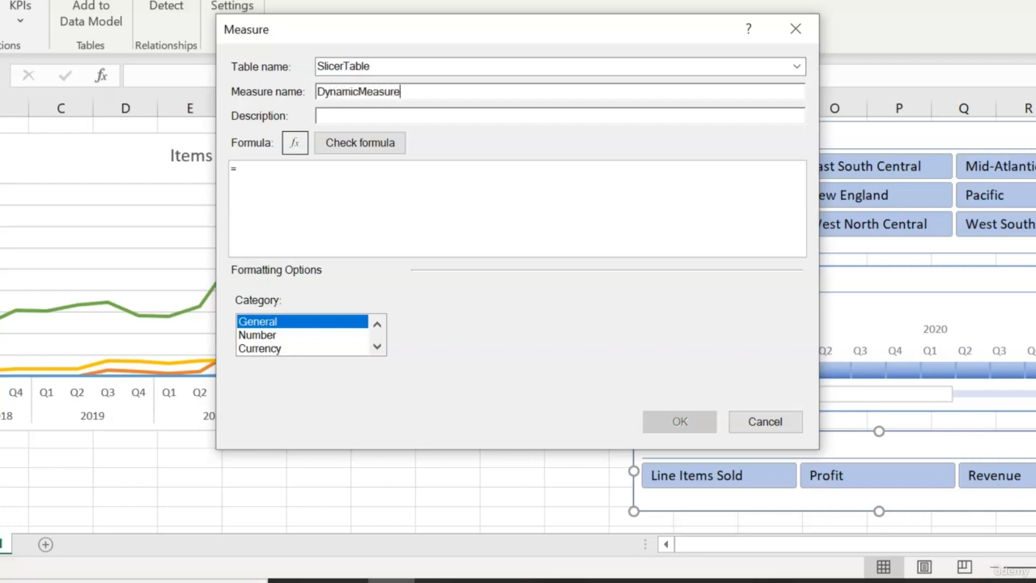
pyautogui.click(292, 191)
pyautogui.write('S')
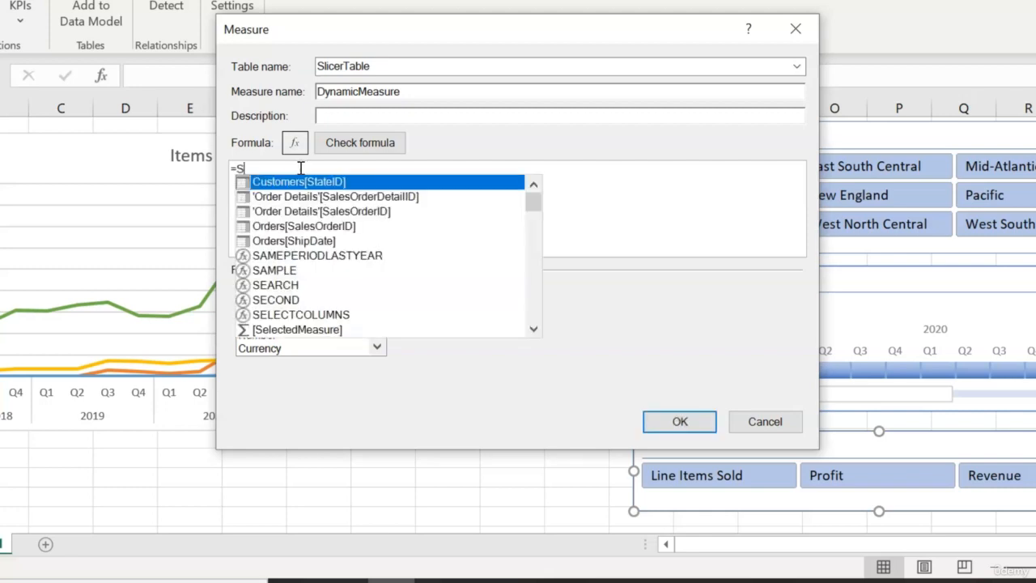
pyautogui.write('WITCH(TR')
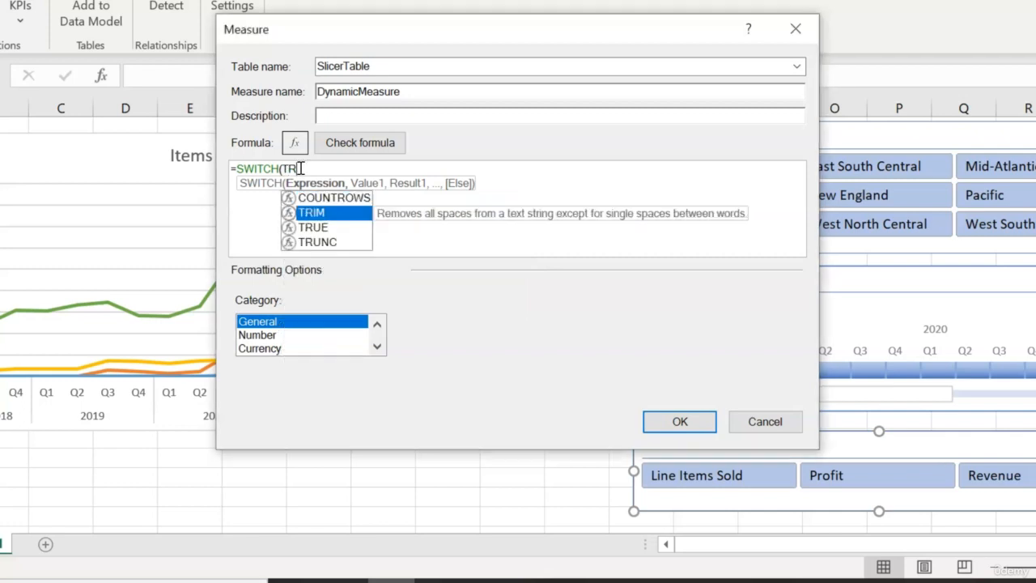
pyautogui.write('UE(),')
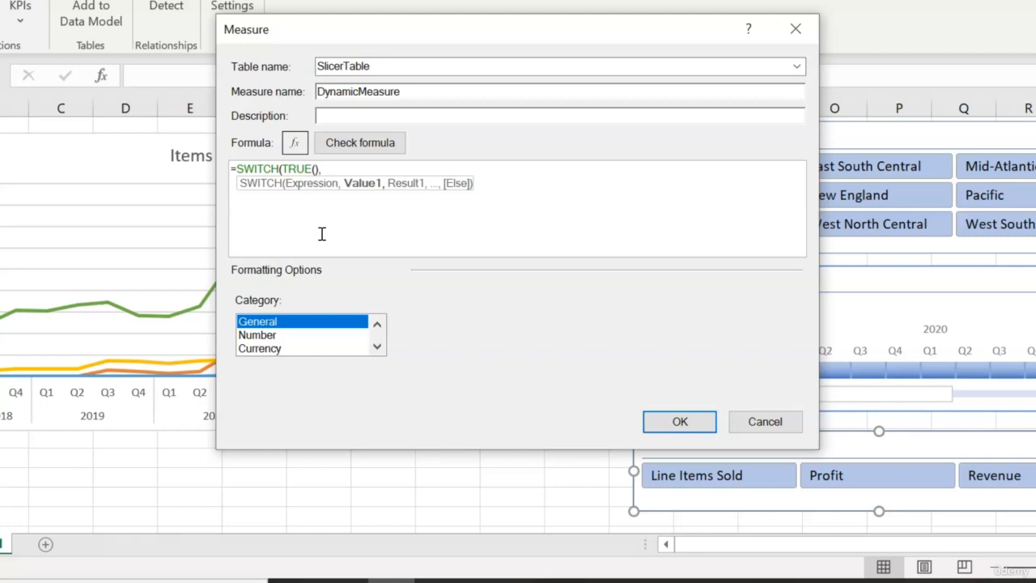
# Step: Add the first SWITCH pair, returning [# Line Items Sold] when [SelectedMeasure]="Line Items Sold"
pyautogui.write('S')
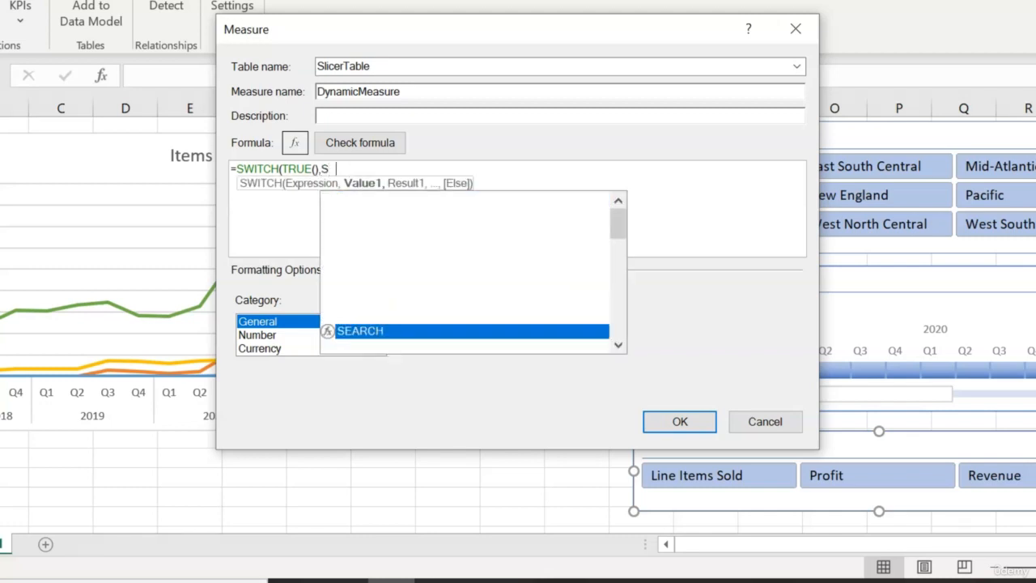
pyautogui.write('EL')
pyautogui.press('Down')
pyautogui.press('Tab')
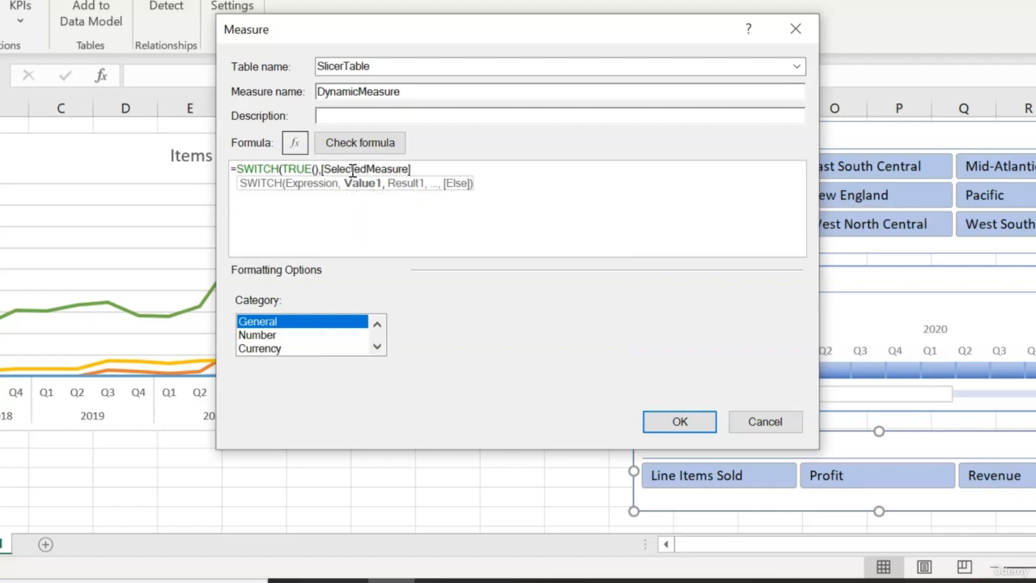
pyautogui.write('="Line Items Sold"')
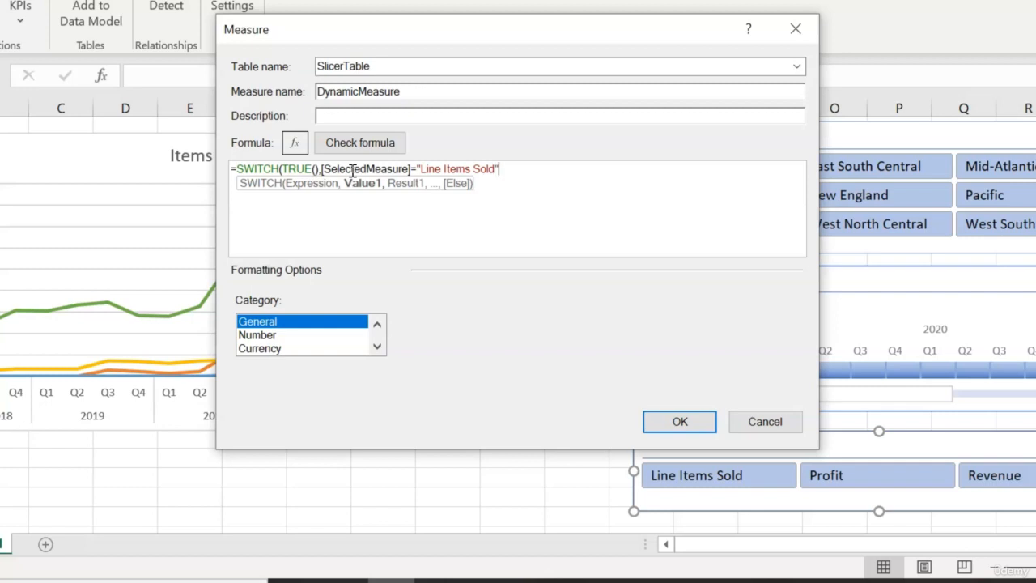
pyautogui.write(',')
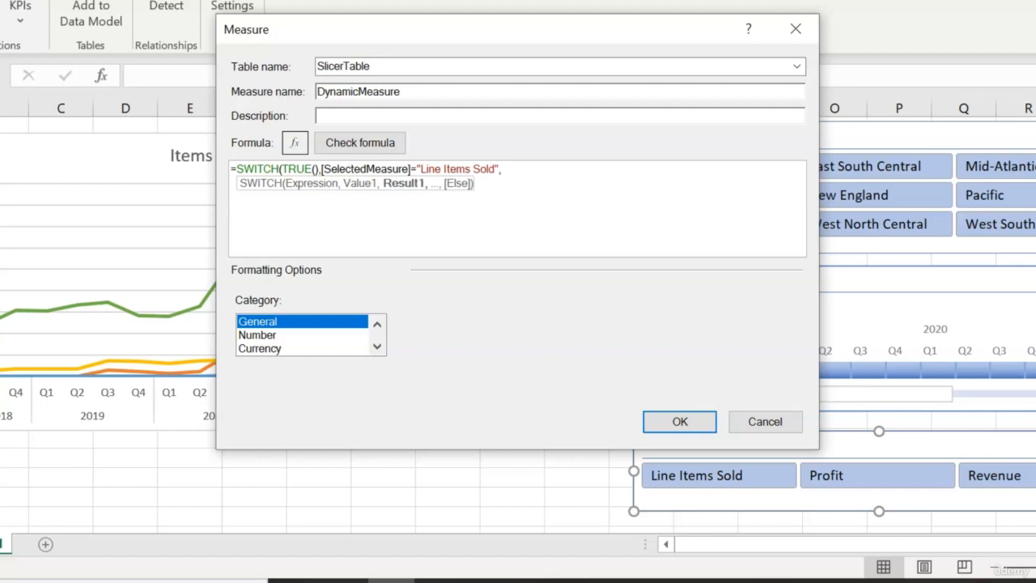
pyautogui.write('[#')
pyautogui.press('Down')
pyautogui.press('Tab')
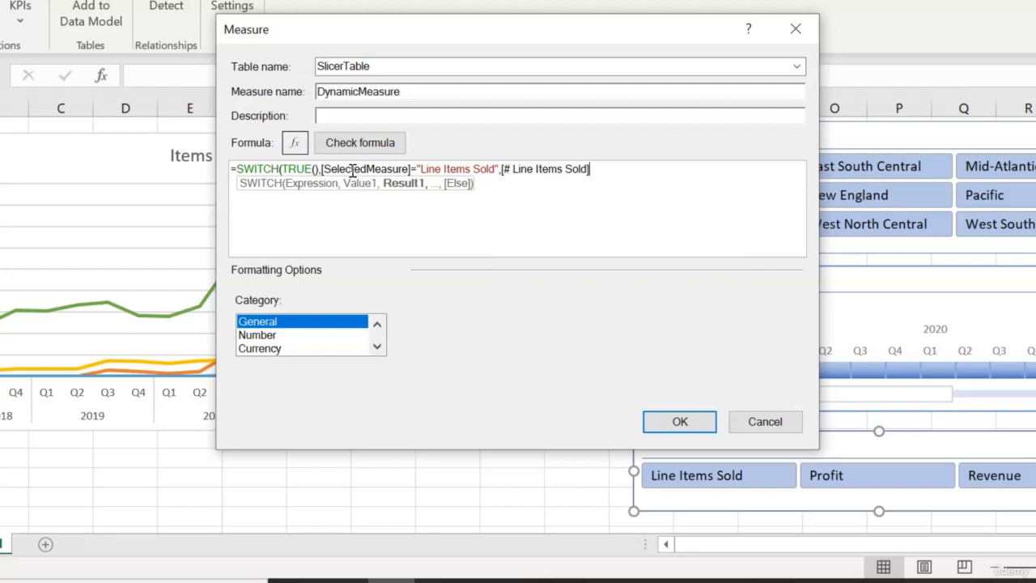
pyautogui.write(',')
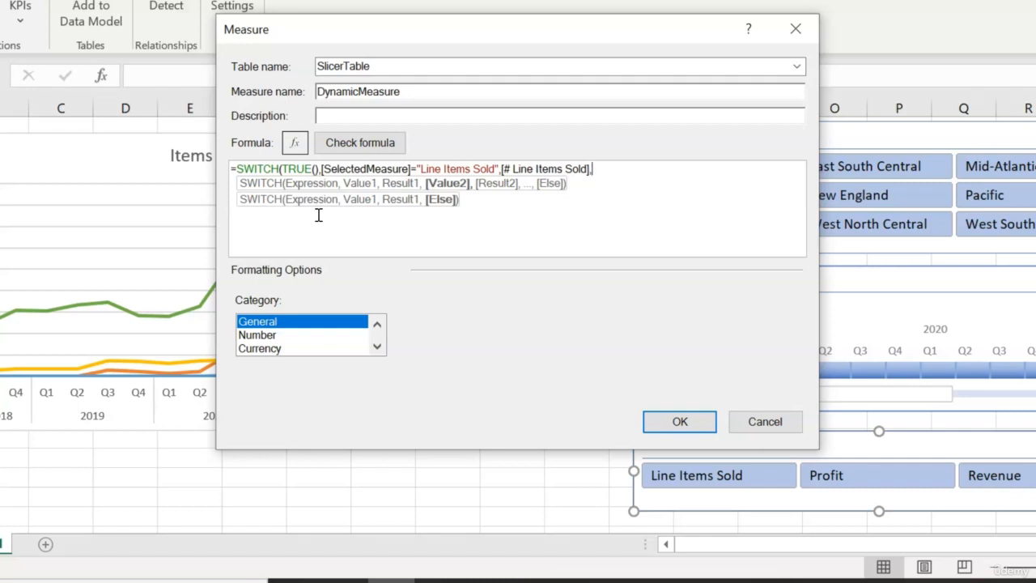
# Step: Add the second SWITCH pair, returning [Revenue] when [SelectedMeasure]="Revenue"
pyautogui.write('[SelectedMeasure]="')
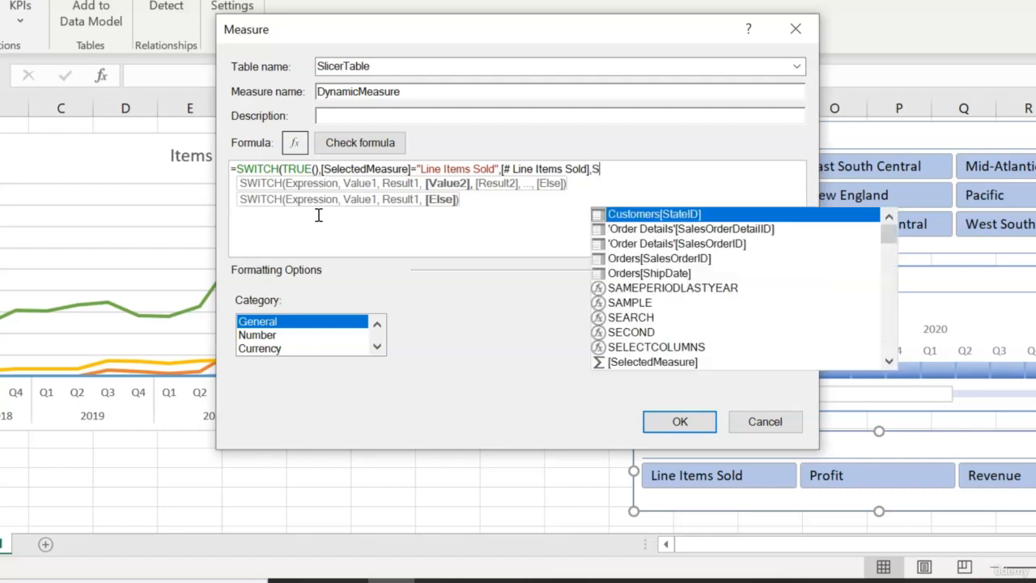
pyautogui.write('Reve')
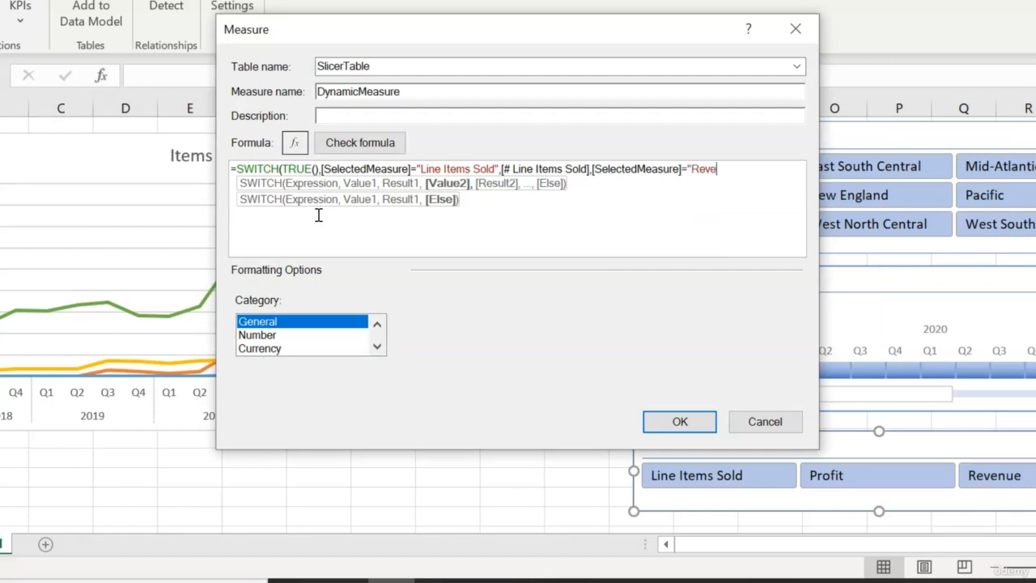
pyautogui.write('nue",')
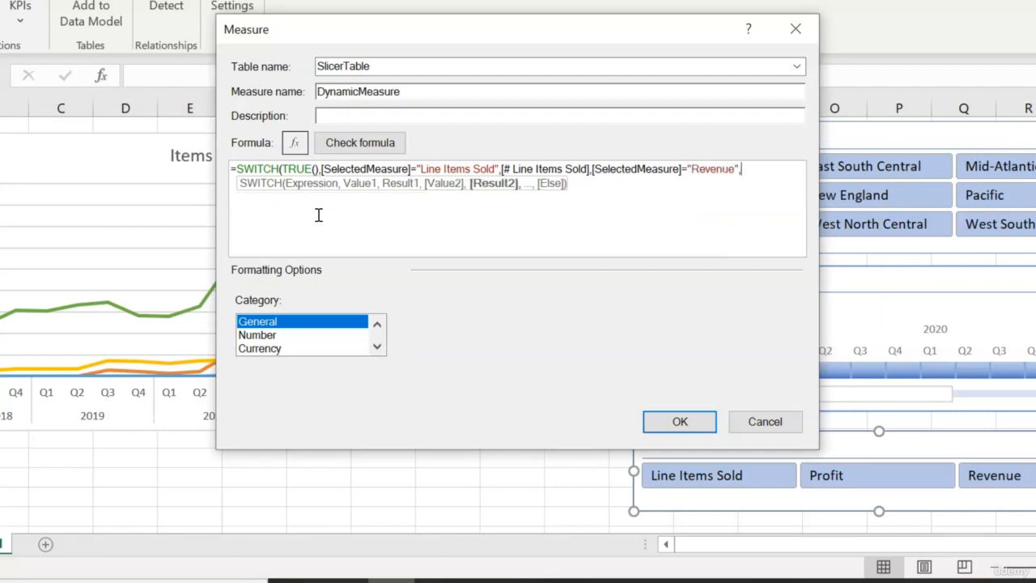
pyautogui.write('[Revenue],')
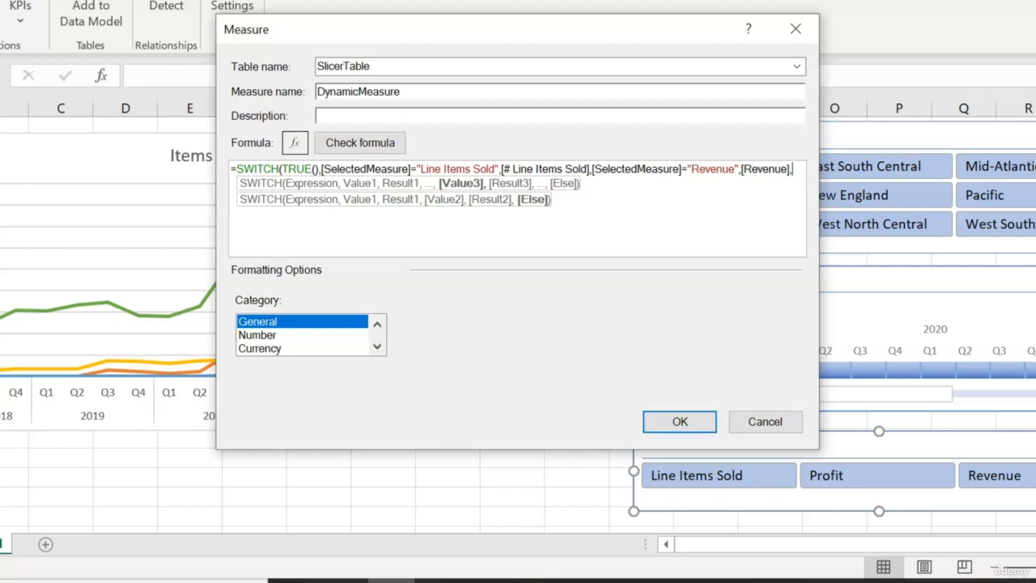
# Step: Add the third SWITCH pair, returning [Profit] when [SelectedMeasure]="Profit"
pyautogui.write('[SelectedMeasure]="')
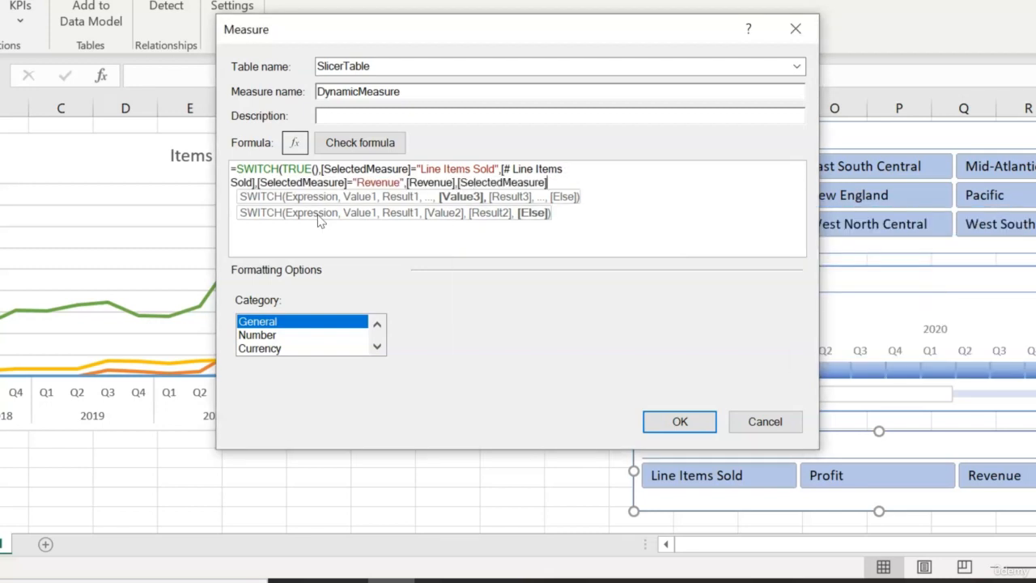
pyautogui.write('Profit",[Profit]')
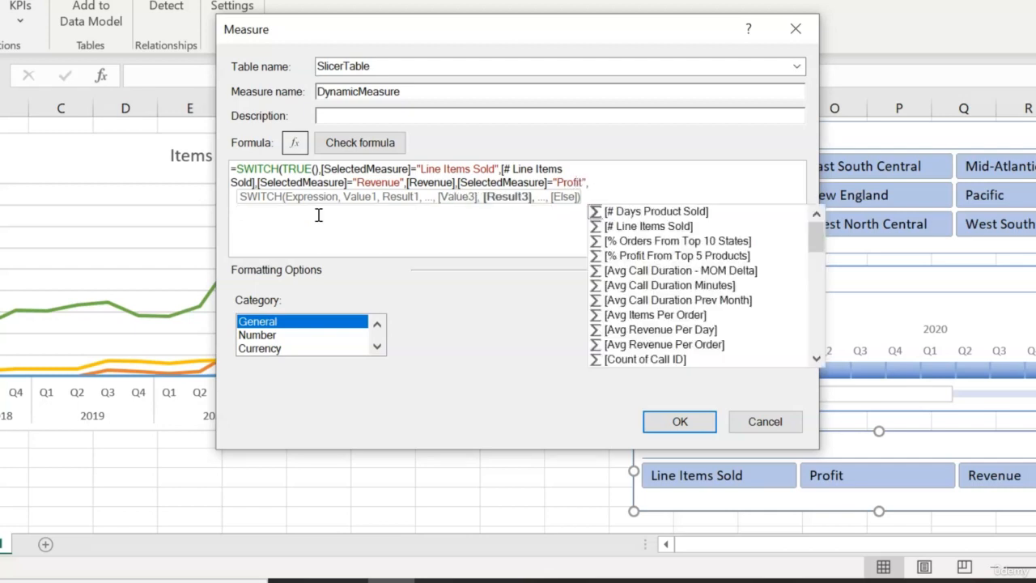
pyautogui.write(',')
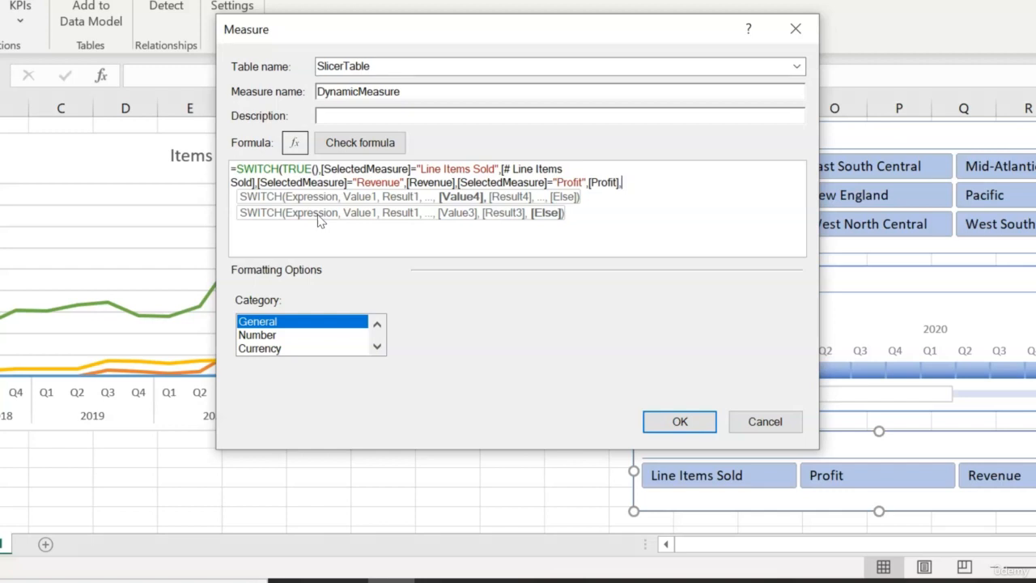
# Step: Finish the SWITCH formula with BLANK() as the fallback result, check it for errors, and save the DynamicMeasure measure
pyautogui.write('BLA')
pyautogui.press('Tab')
pyautogui.write('))')
pyautogui.click(379, 146)
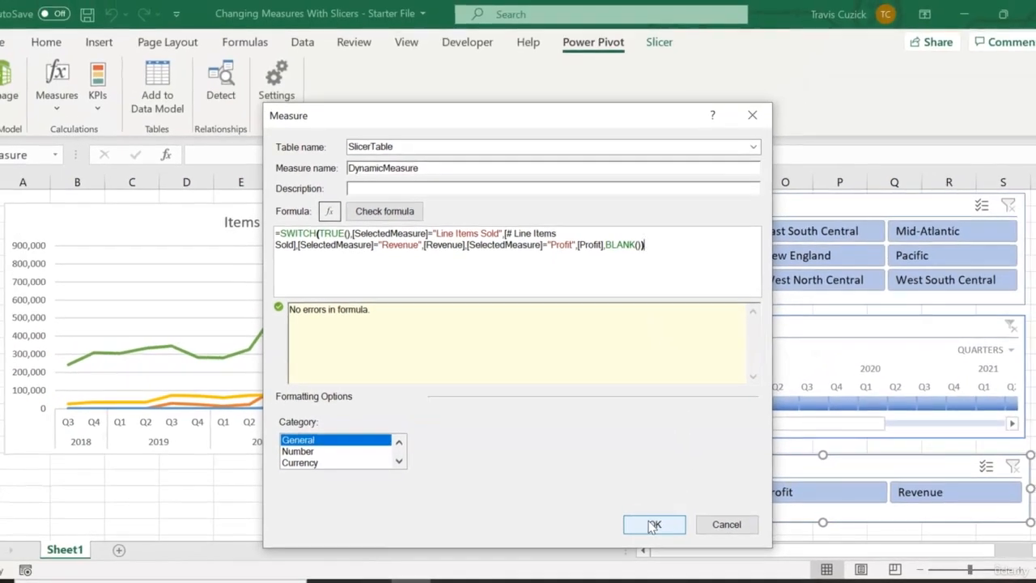
pyautogui.click(678, 513)
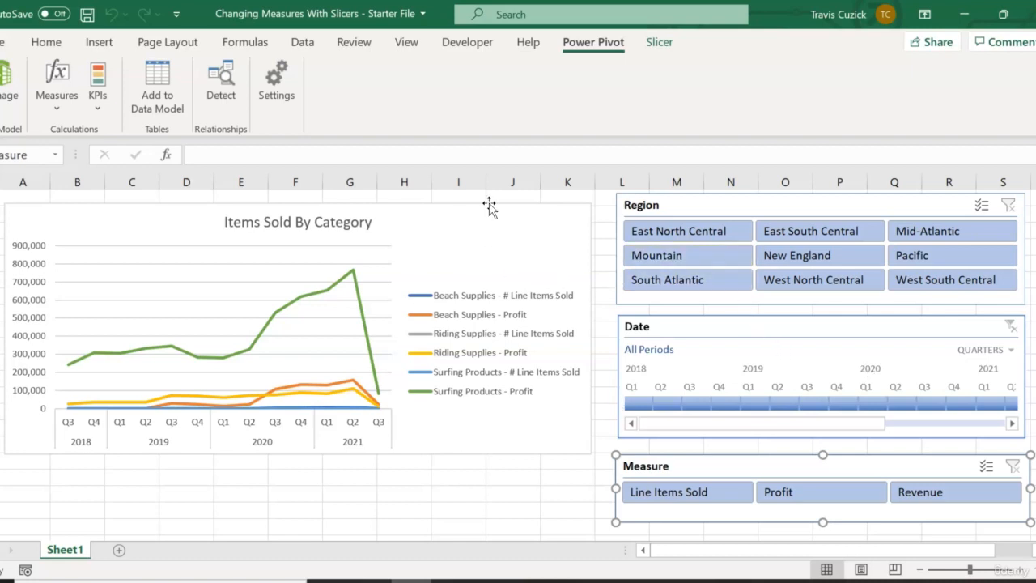
# Step: Remove the # Line Items Sold and Profit measures from the pivot chart's values
pyautogui.click(477, 235)
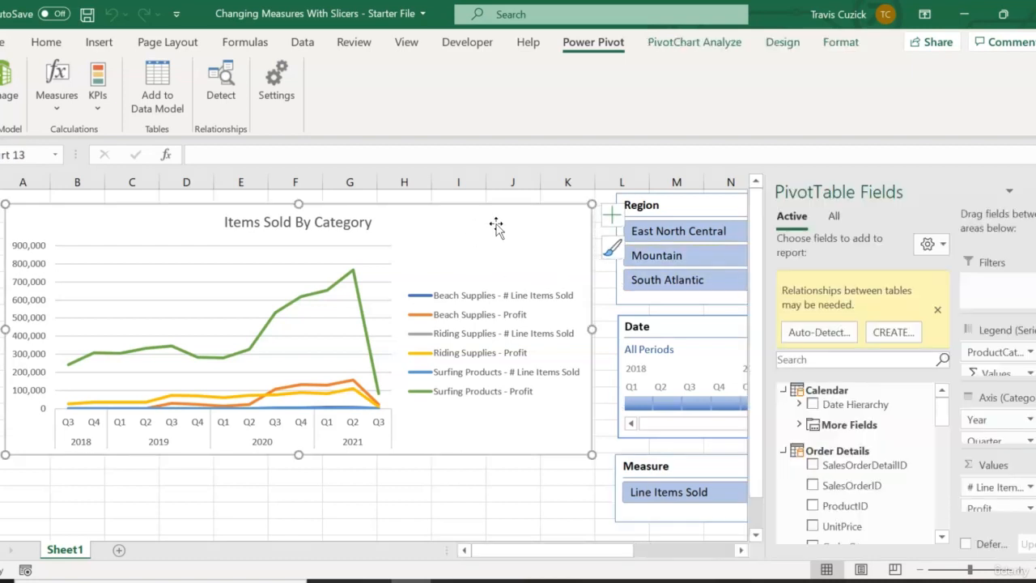
pyautogui.click(1012, 487)
pyautogui.click(860, 440)
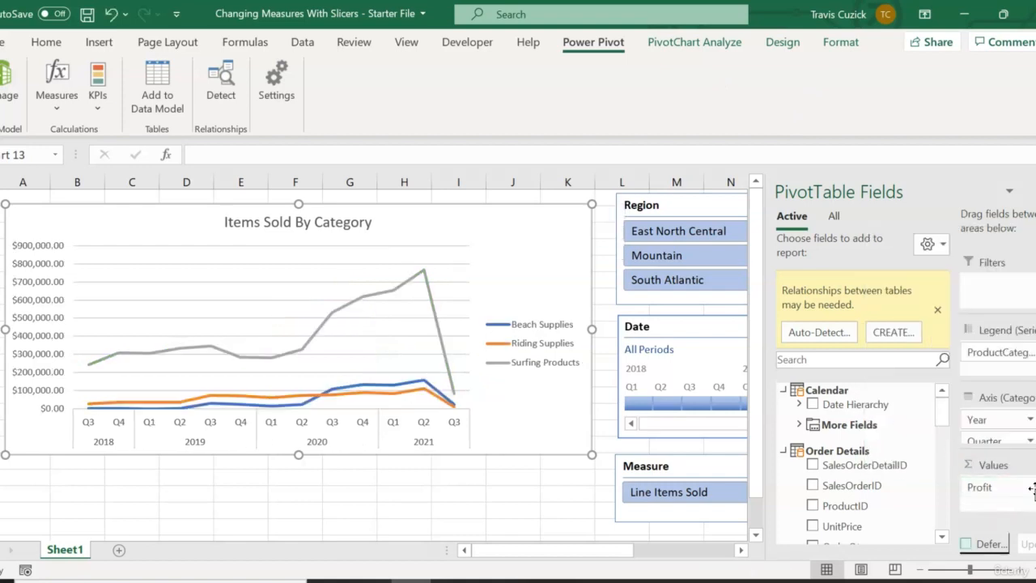
pyautogui.click(999, 487)
pyautogui.click(894, 442)
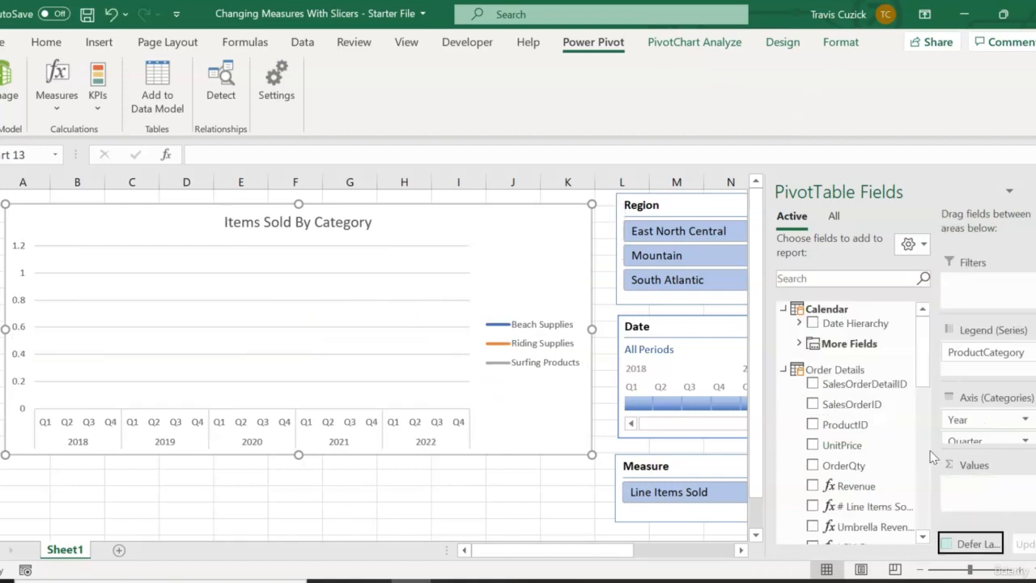
# Step: Add DynamicMeasure from SlicerTable to the pivot chart's values and close the field list
pyautogui.click(782, 369)
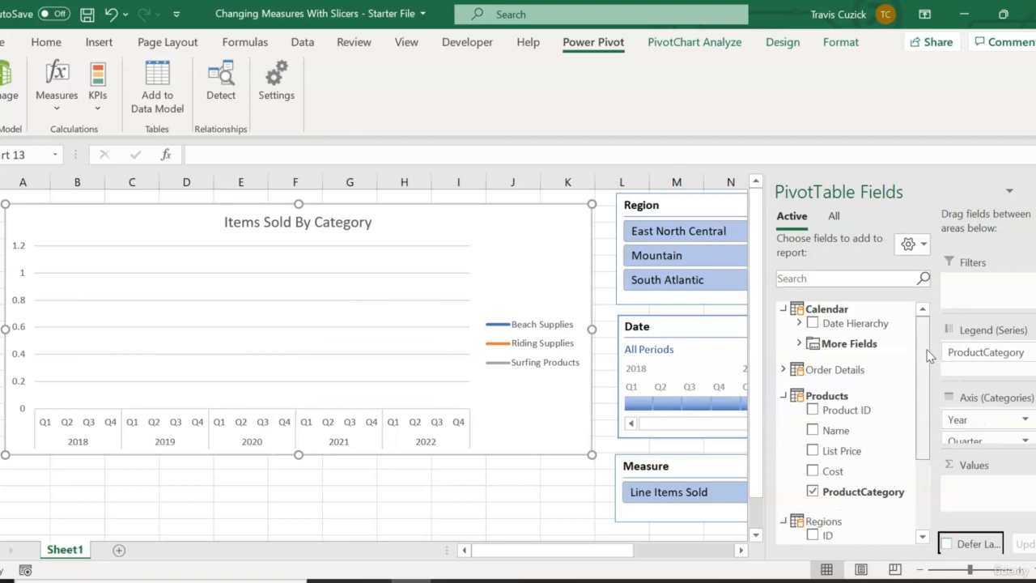
pyautogui.scroll(-3, 923, 356)
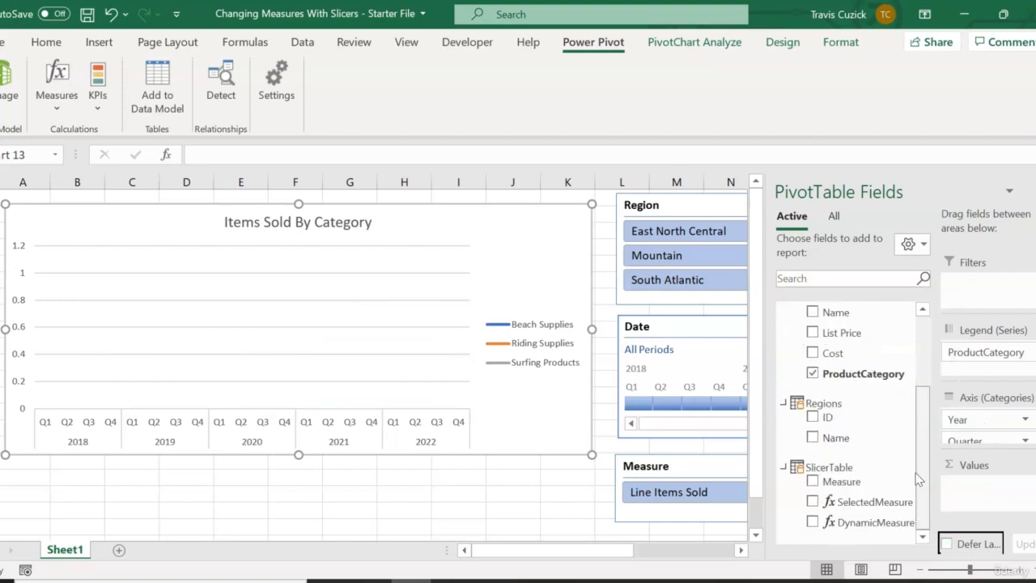
pyautogui.click(872, 520)
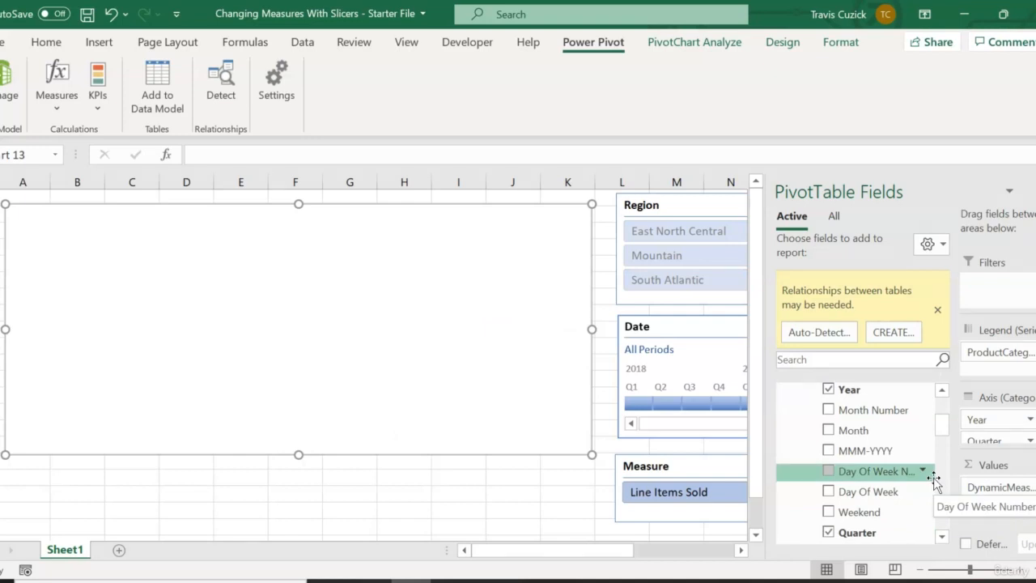
pyautogui.click(1034, 192)
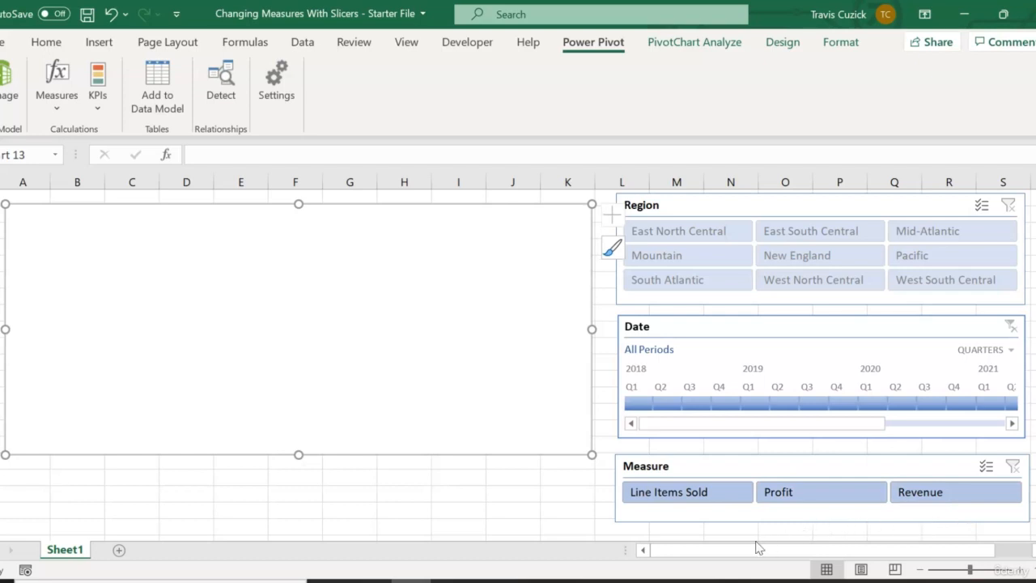
# Step: Test the Measure slicer with Line Items Sold, Profit and Revenue in turn, and leave Line Items Sold selected
pyautogui.click(689, 495)
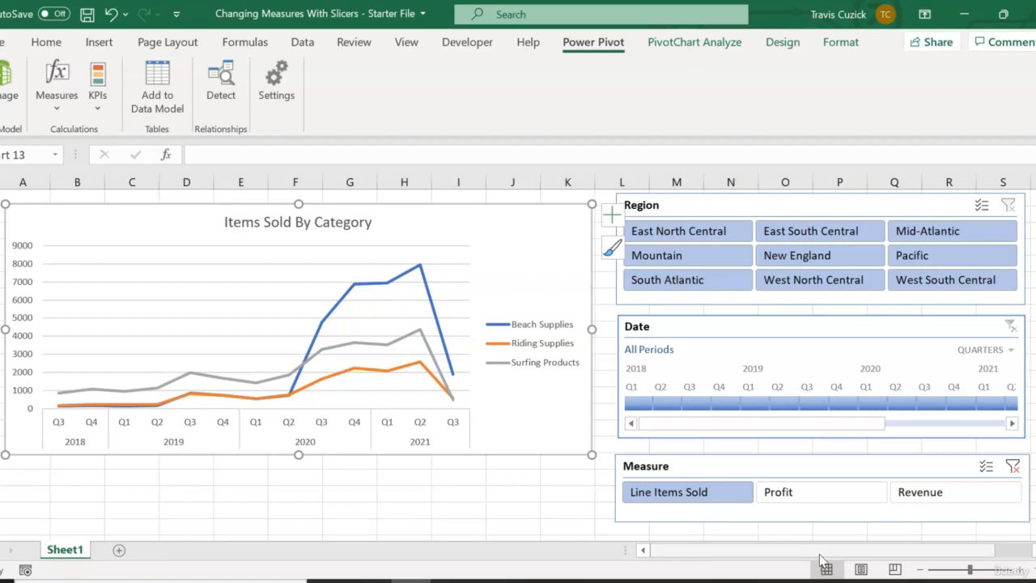
pyautogui.click(808, 497)
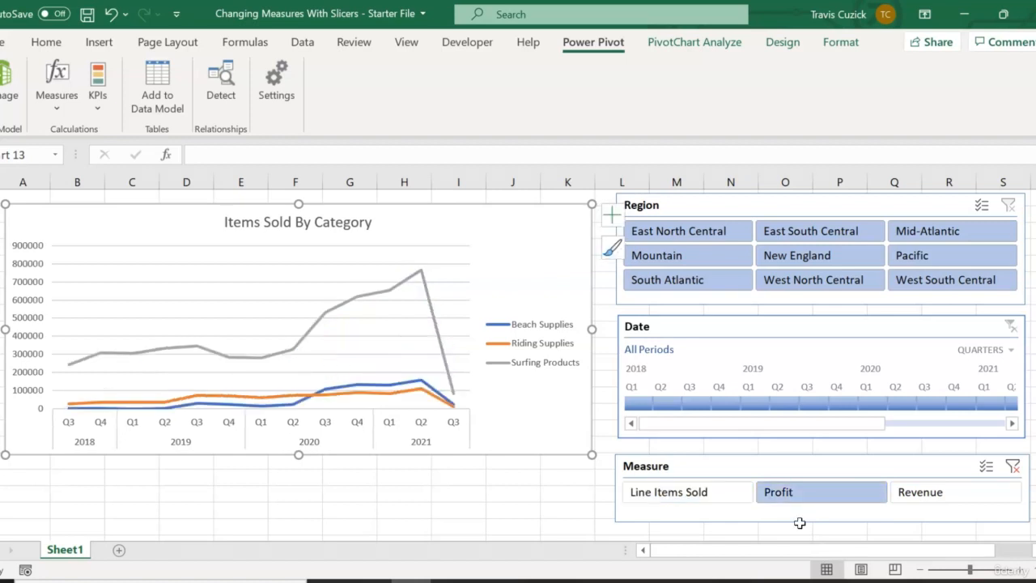
pyautogui.click(921, 493)
pyautogui.click(716, 496)
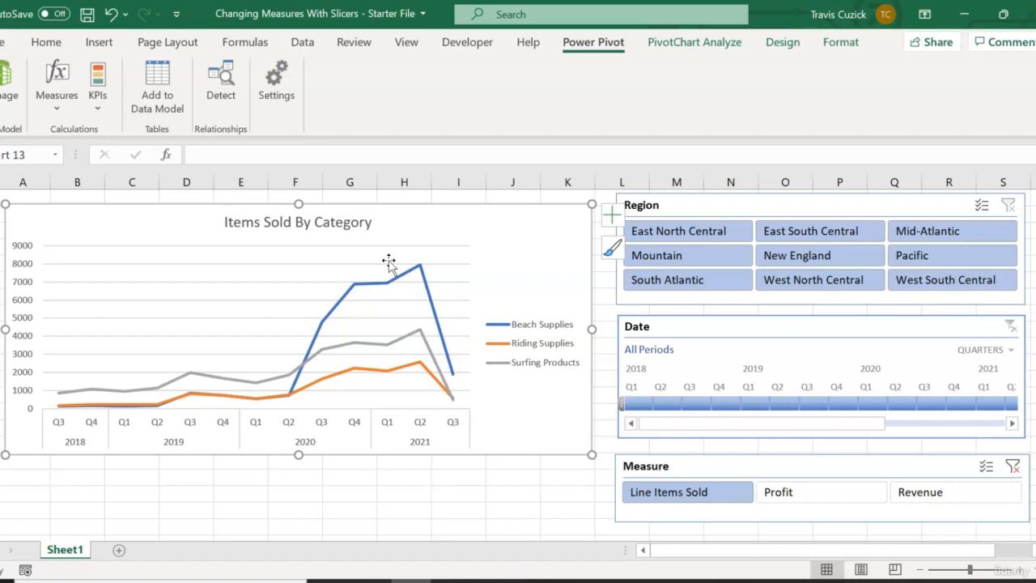
# Step: Delete the "Items Sold By Category" title from the pivot chart
pyautogui.click(365, 227)
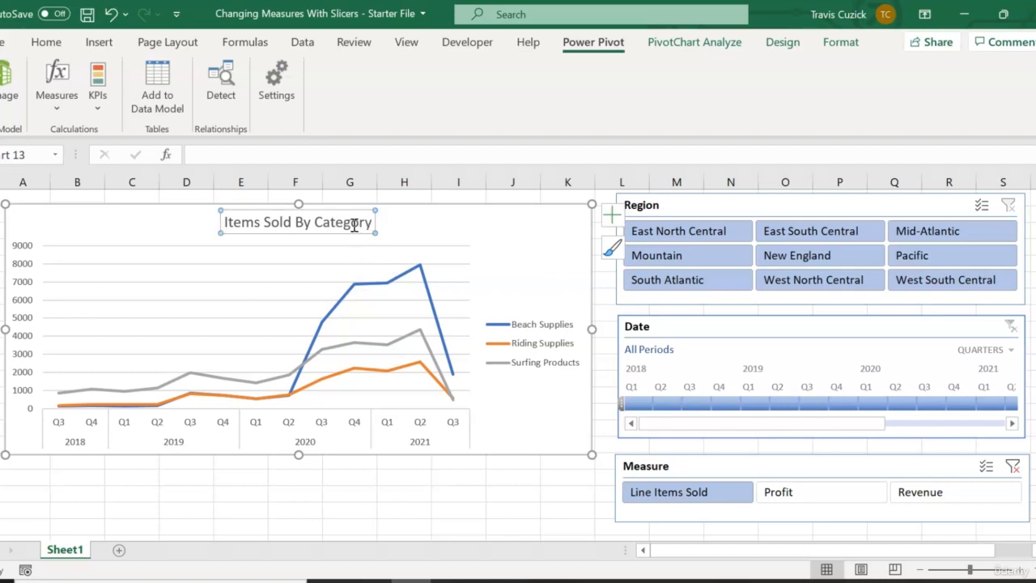
pyautogui.press('Delete')
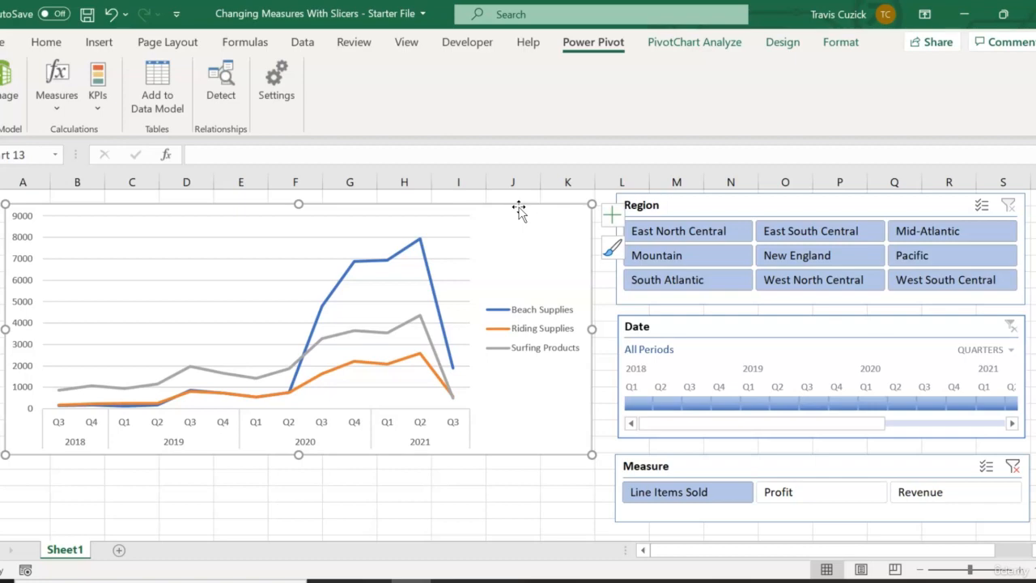
# Step: Open the SelectedMeasure measure for editing, copy its whole IF formula, and leave the measure unsaved
pyautogui.click(58, 113)
pyautogui.click(89, 160)
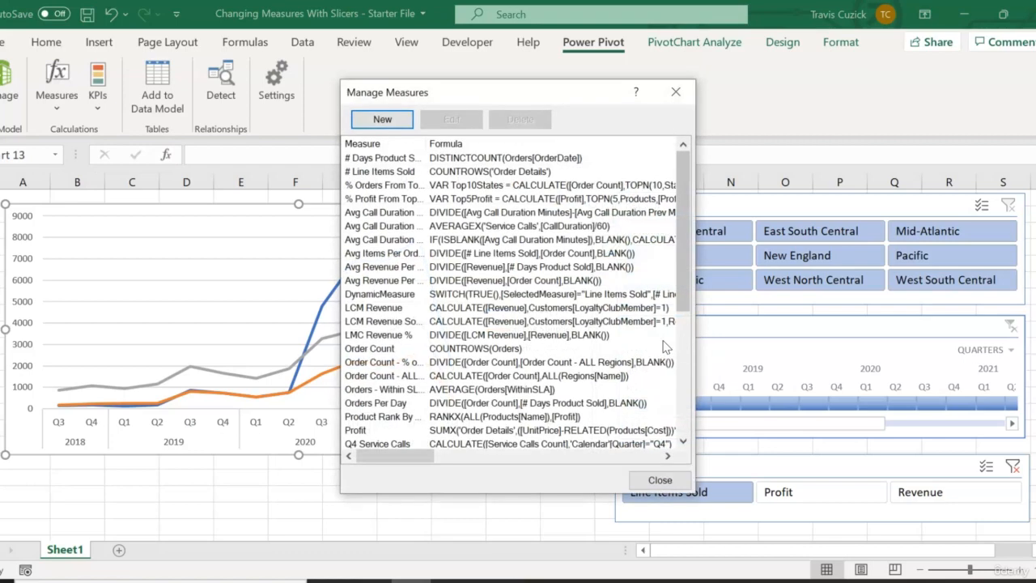
pyautogui.scroll(-5, 664, 347)
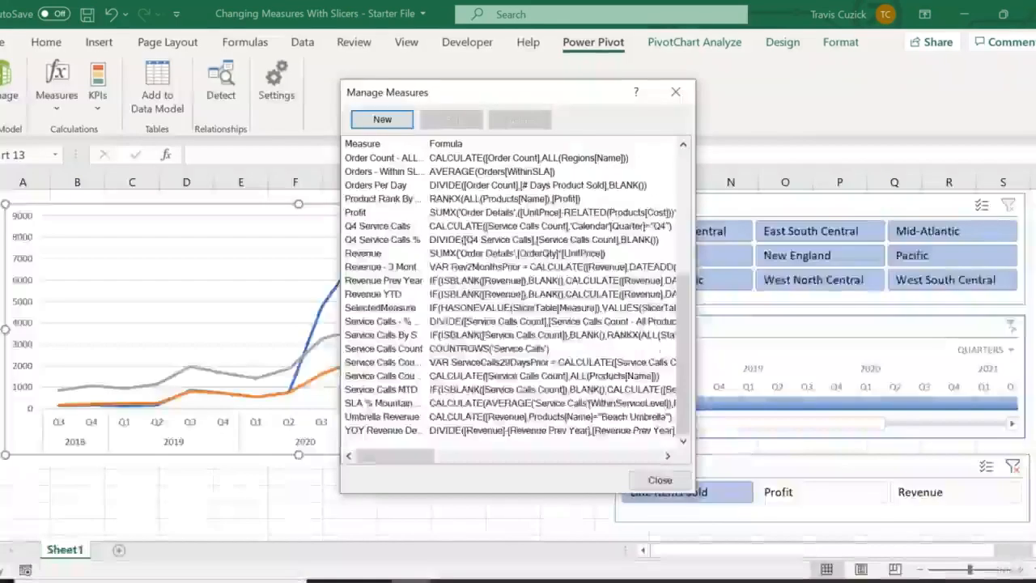
pyautogui.click(413, 309)
pyautogui.click(451, 121)
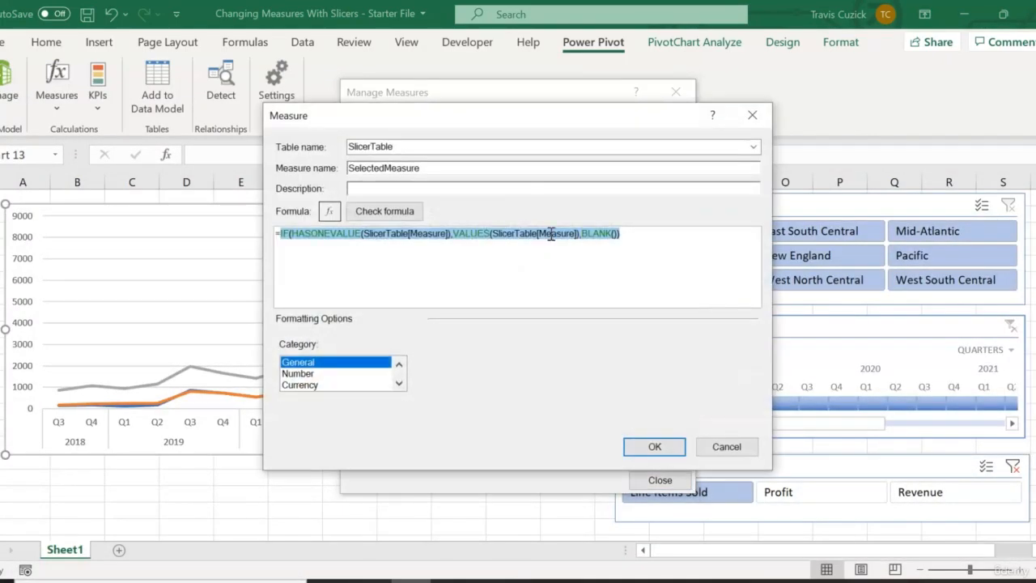
pyautogui.click(670, 236)
pyautogui.moveTo(643, 234); pyautogui.dragTo(267, 243)
pyautogui.hotkey('ctrl', 'c')
pyautogui.click(726, 446)
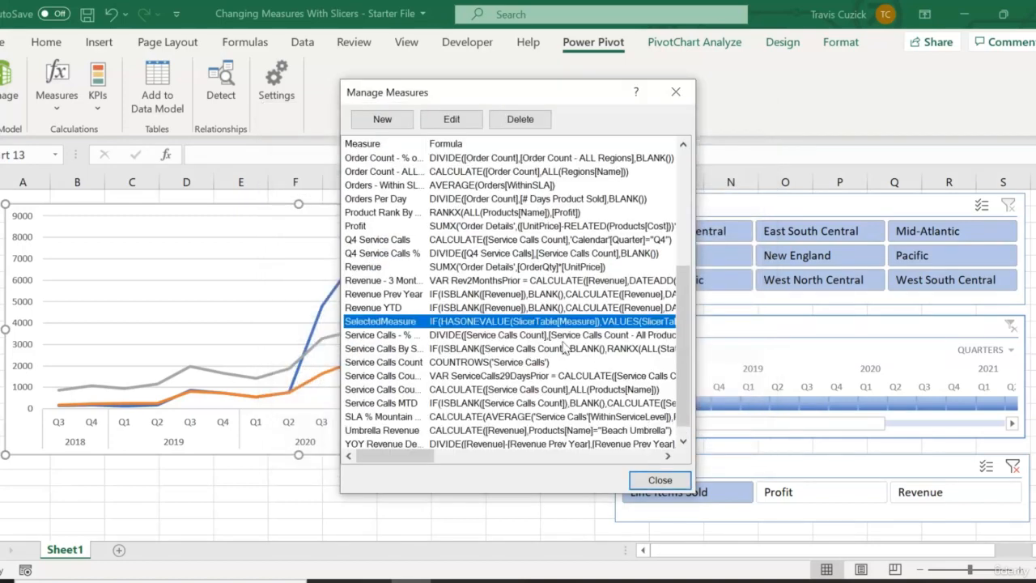
# Step: Edit DynamicMeasure so a VAR SelectedMeasure line holding the copied IF(HASONEVALUE...) formula precedes the SWITCH function
pyautogui.scroll(4, 583, 429)
pyautogui.scroll(1, 581, 430)
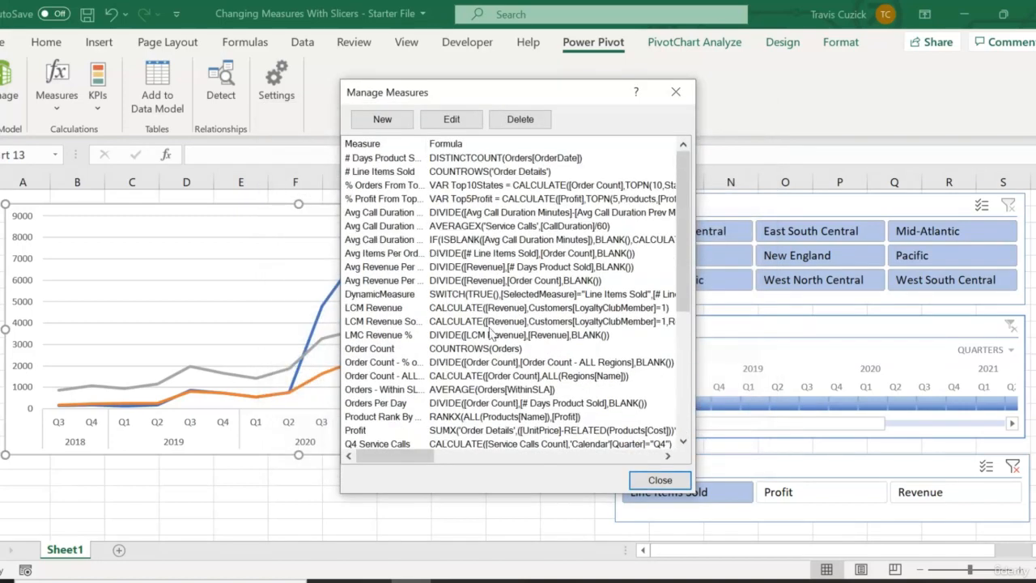
pyautogui.click(429, 297)
pyautogui.click(452, 119)
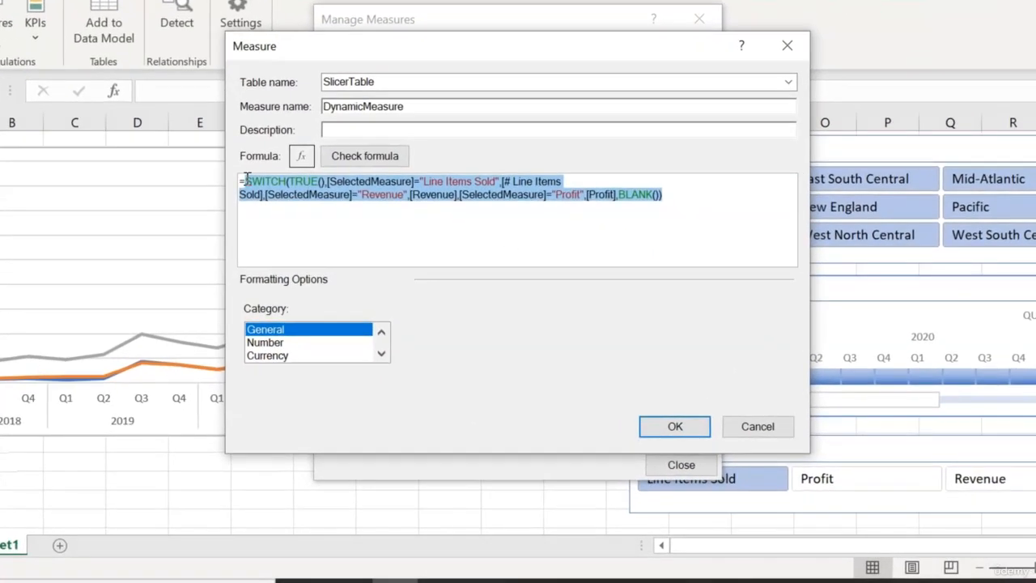
pyautogui.click(281, 233)
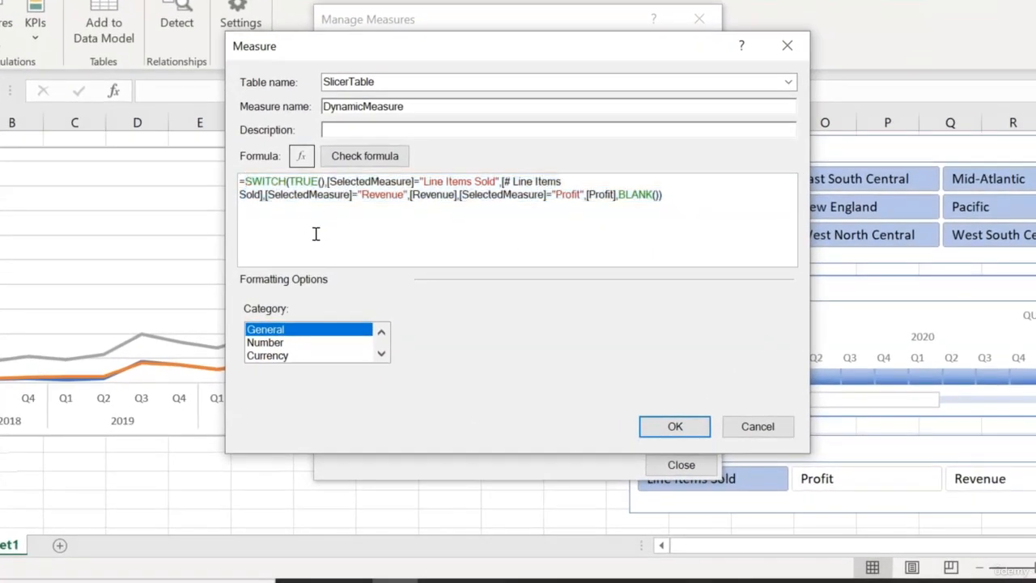
pyautogui.press('Return')
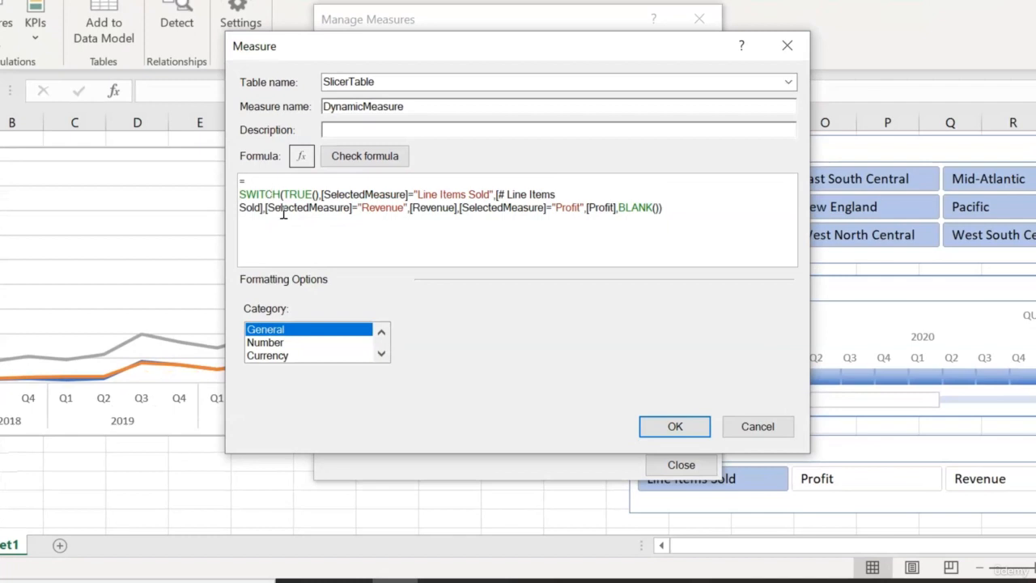
pyautogui.write('VAR SelectedMeasure')
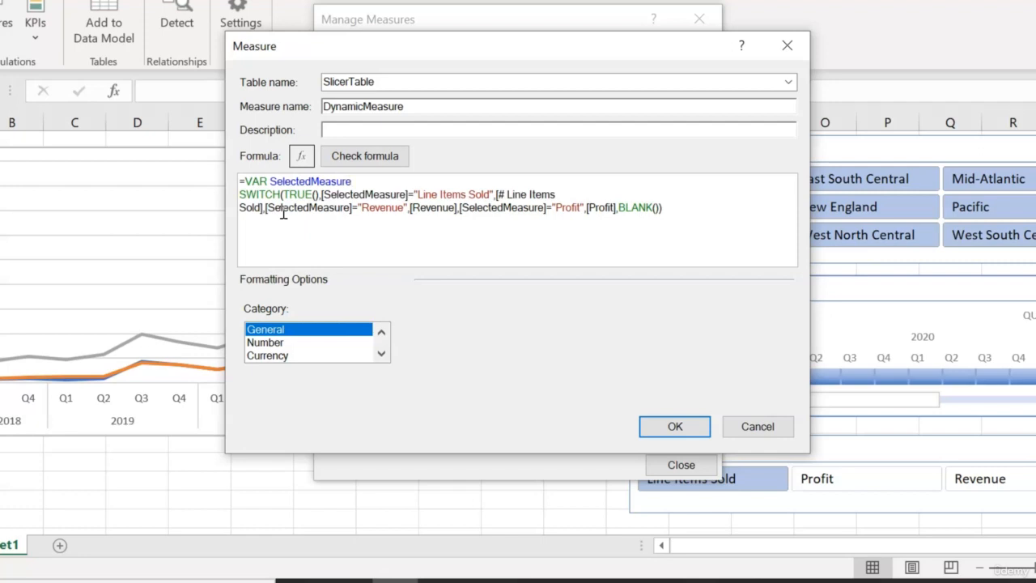
pyautogui.hotkey('ctrl', 'v')
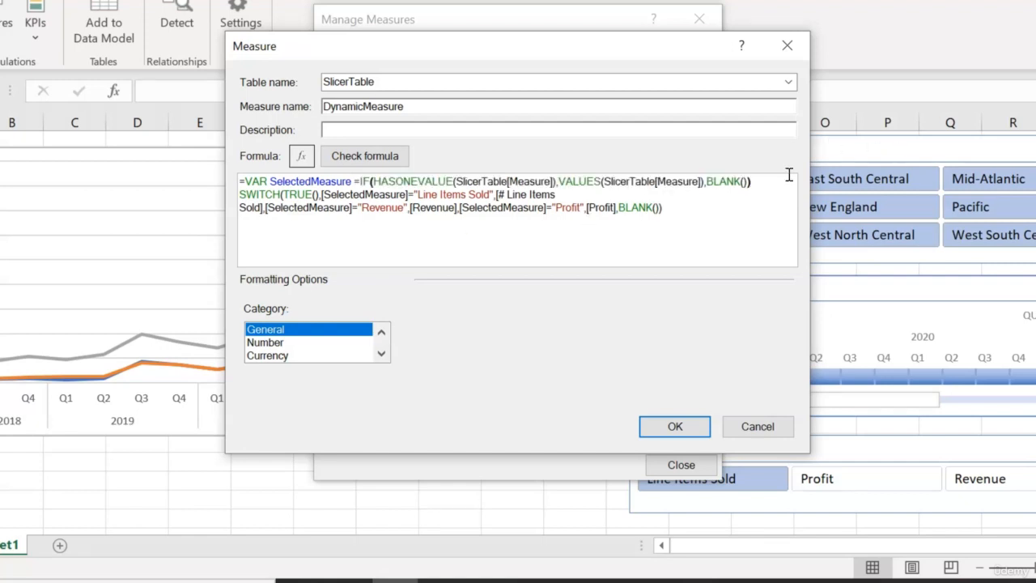
# Step: Insert a RETURN keyword between the variable definition and the SWITCH function, set apart by blank lines
pyautogui.press('Return')
pyautogui.press('Return')
pyautogui.write('RETURN')
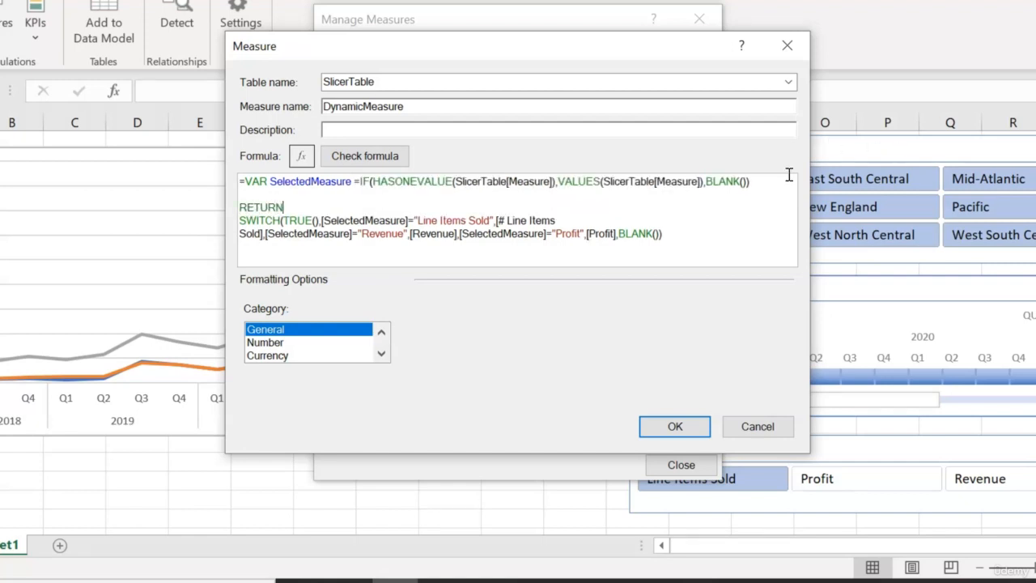
pyautogui.press('Return')
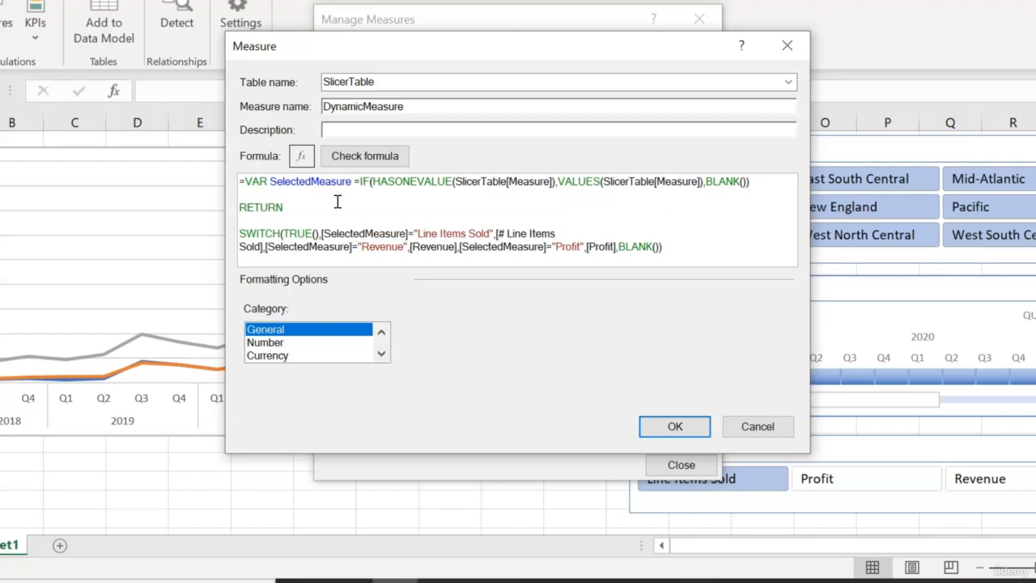
# Step: In DynamicMeasure's SWITCH, replace the bracketed [SelectedMeasure] reference in the "Line Items Sold" condition with the SelectedMeasure variable copied from the VAR line
pyautogui.moveTo(353, 182); pyautogui.dragTo(273, 182)
pyautogui.hotkey('ctrl', 'c')
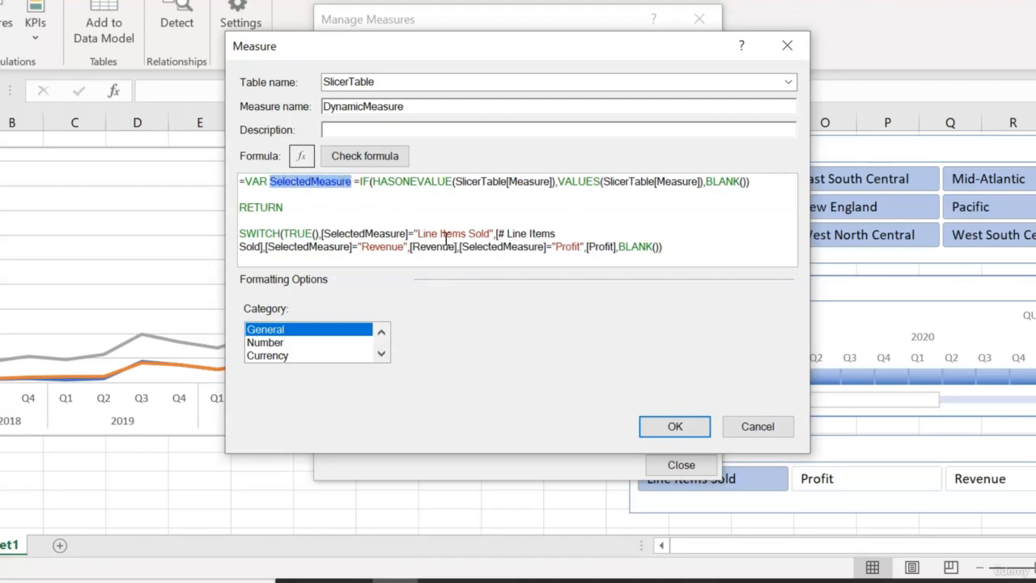
pyautogui.click(403, 233)
pyautogui.press('BackSpace')
pyautogui.press('BackSpace')
pyautogui.press('BackSpace')
pyautogui.press('BackSpace')
pyautogui.press('BackSpace')
pyautogui.press('BackSpace')
pyautogui.press('BackSpace')
pyautogui.press('BackSpace')
pyautogui.press('BackSpace')
pyautogui.press('BackSpace')
pyautogui.press('BackSpace')
pyautogui.press('BackSpace')
pyautogui.press('BackSpace')
pyautogui.press('BackSpace')
pyautogui.press('BackSpace')
pyautogui.press('BackSpace')
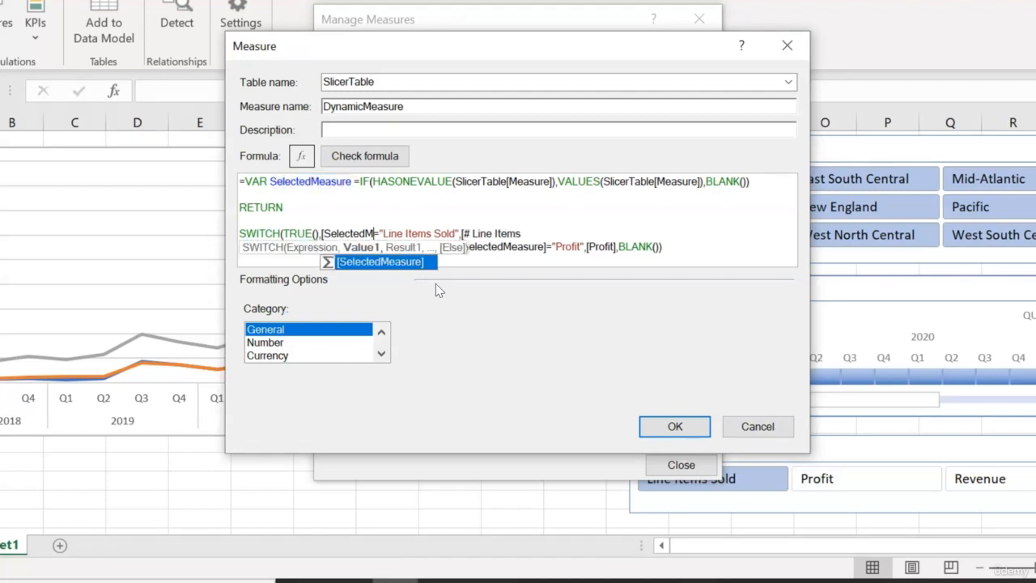
pyautogui.press('BackSpace')
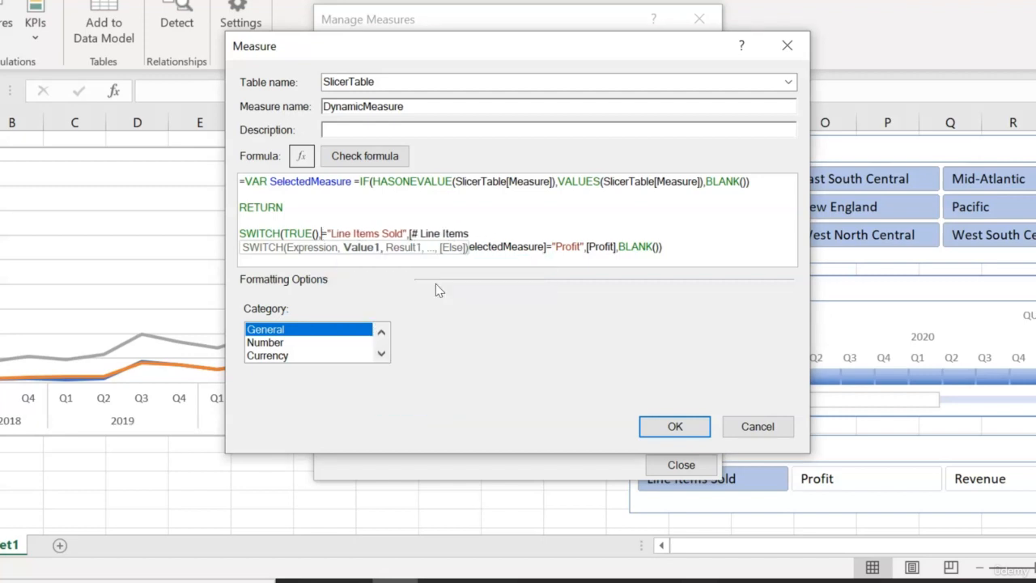
pyautogui.hotkey('ctrl', 'v')
pyautogui.click(515, 218)
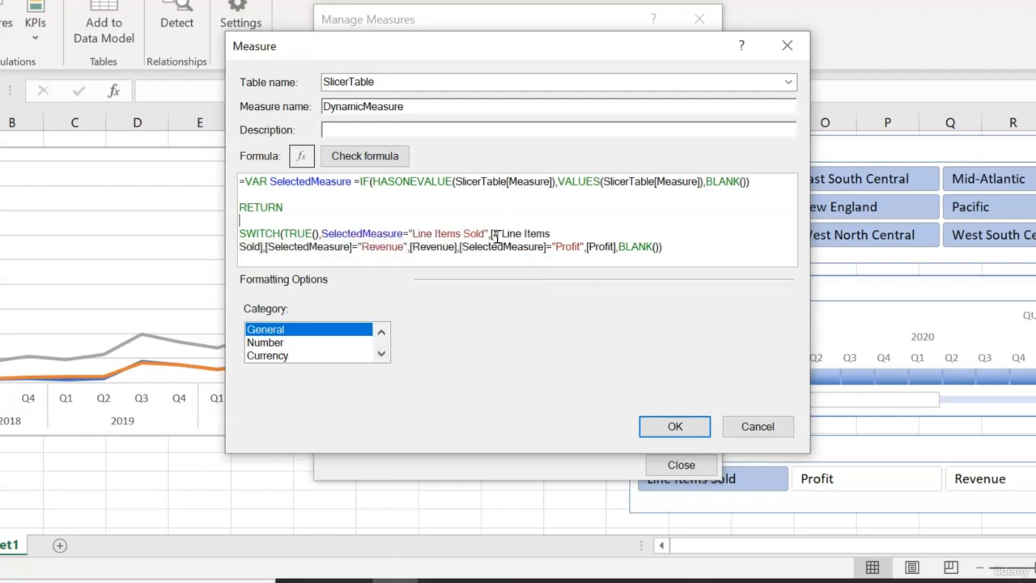
# Step: Replace the bracketed [SelectedMeasure] reference in the "Revenue" condition with the SelectedMeasure variable
pyautogui.click(353, 247)
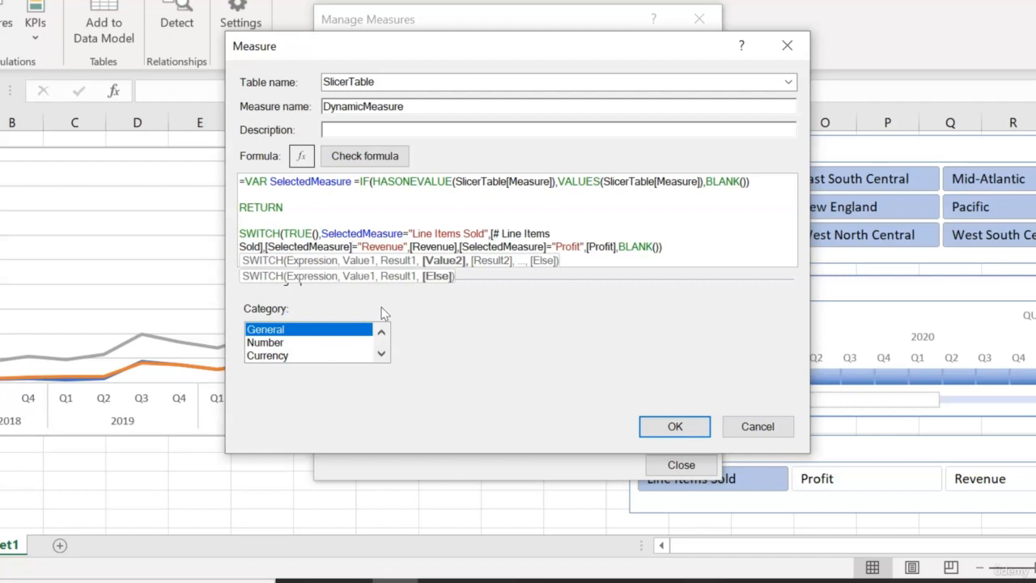
pyautogui.press('BackSpace')
pyautogui.press('BackSpace')
pyautogui.press('BackSpace')
pyautogui.press('BackSpace')
pyautogui.press('BackSpace')
pyautogui.press('BackSpace')
pyautogui.press('BackSpace')
pyautogui.press('BackSpace')
pyautogui.press('BackSpace')
pyautogui.press('BackSpace')
pyautogui.press('BackSpace')
pyautogui.press('BackSpace')
pyautogui.press('BackSpace')
pyautogui.press('BackSpace')
pyautogui.press('BackSpace')
pyautogui.press('BackSpace')
pyautogui.press('BackSpace')
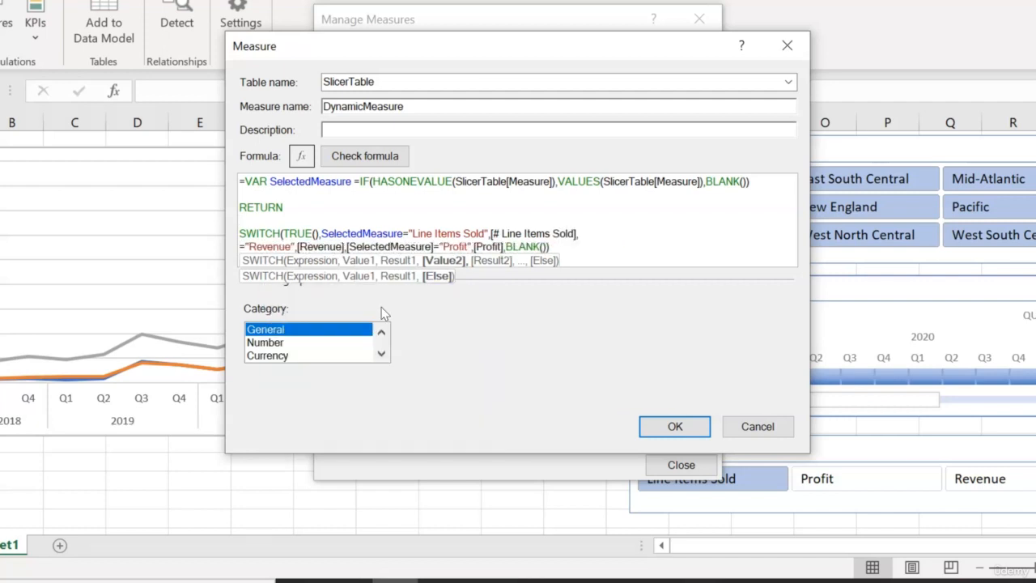
pyautogui.hotkey('ctrl', 'v')
# Step: Replace the bracketed [SelectedMeasure] reference in the "Profit" condition with the SelectedMeasure variable
pyautogui.click(541, 247)
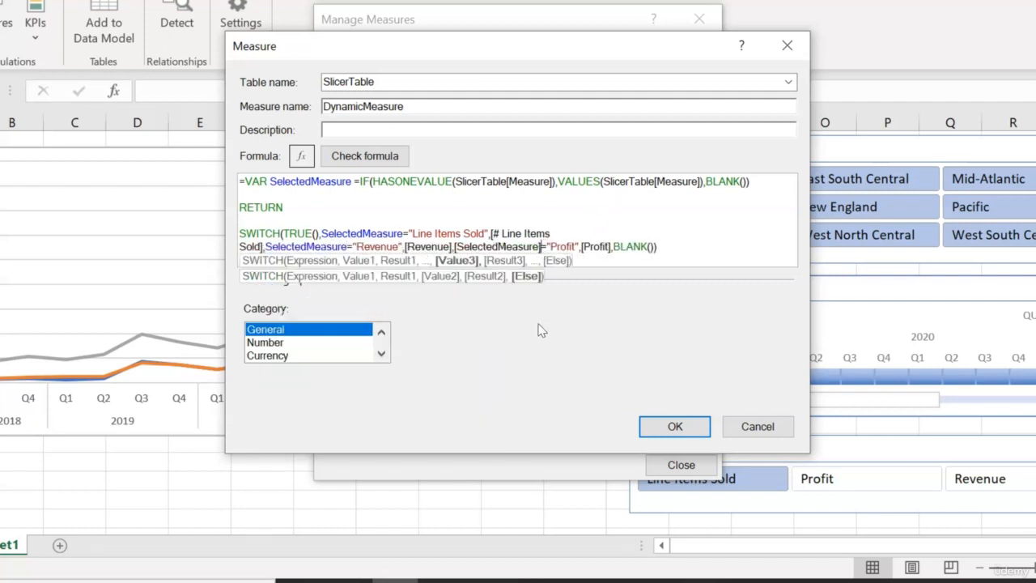
pyautogui.press('BackSpace')
pyautogui.press('BackSpace')
pyautogui.press('BackSpace')
pyautogui.press('BackSpace')
pyautogui.press('BackSpace')
pyautogui.press('BackSpace')
pyautogui.press('BackSpace')
pyautogui.press('BackSpace')
pyautogui.press('BackSpace')
pyautogui.press('BackSpace')
pyautogui.press('BackSpace')
pyautogui.press('BackSpace')
pyautogui.press('BackSpace')
pyautogui.press('BackSpace')
pyautogui.press('BackSpace')
pyautogui.press('BackSpace')
pyautogui.press('BackSpace')
pyautogui.hotkey('ctrl', 'v')
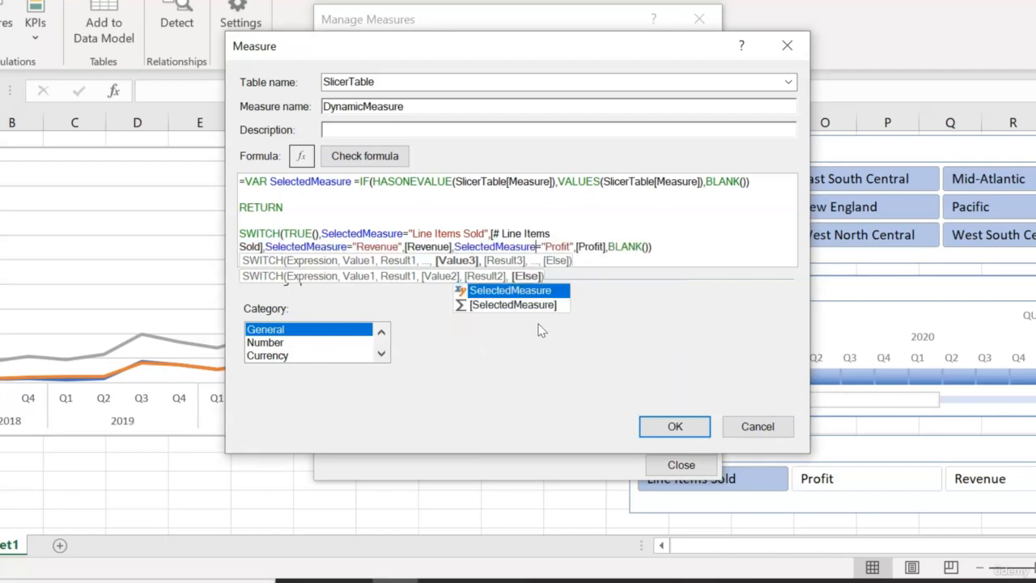
pyautogui.click(569, 204)
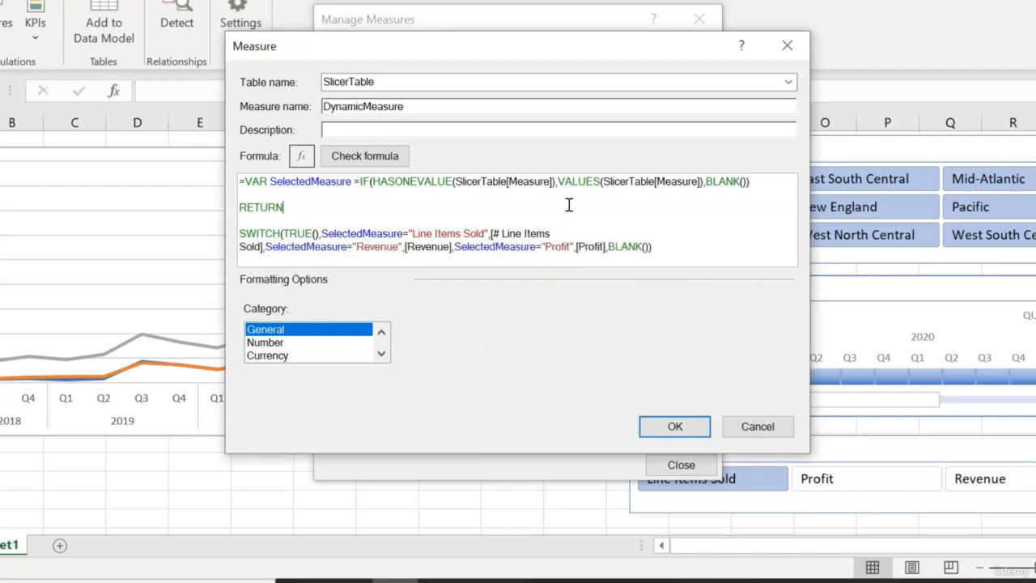
# Step: Check the DynamicMeasure formula for errors, save the measure, and close the list of measures
pyautogui.click(380, 161)
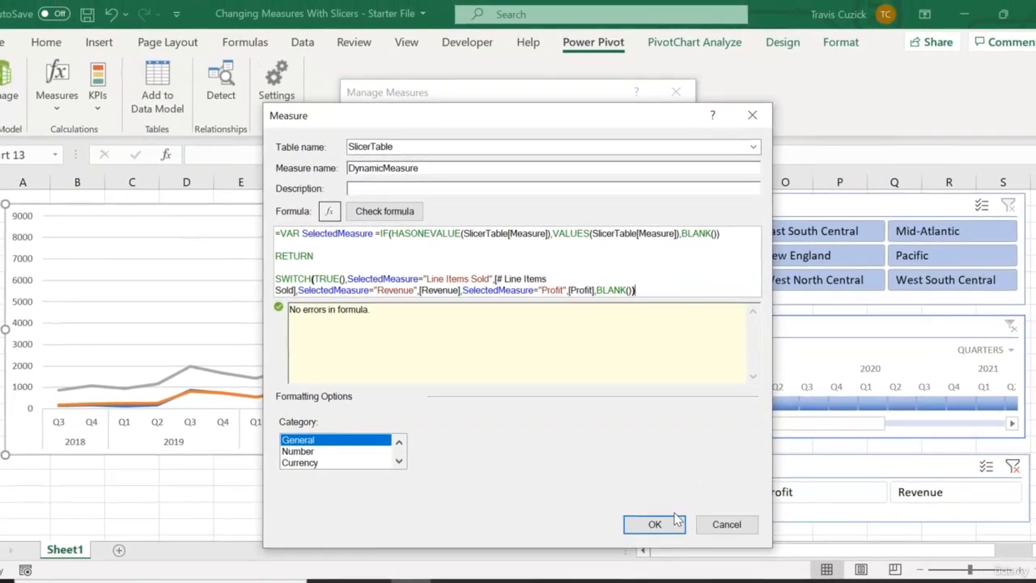
pyautogui.click(654, 523)
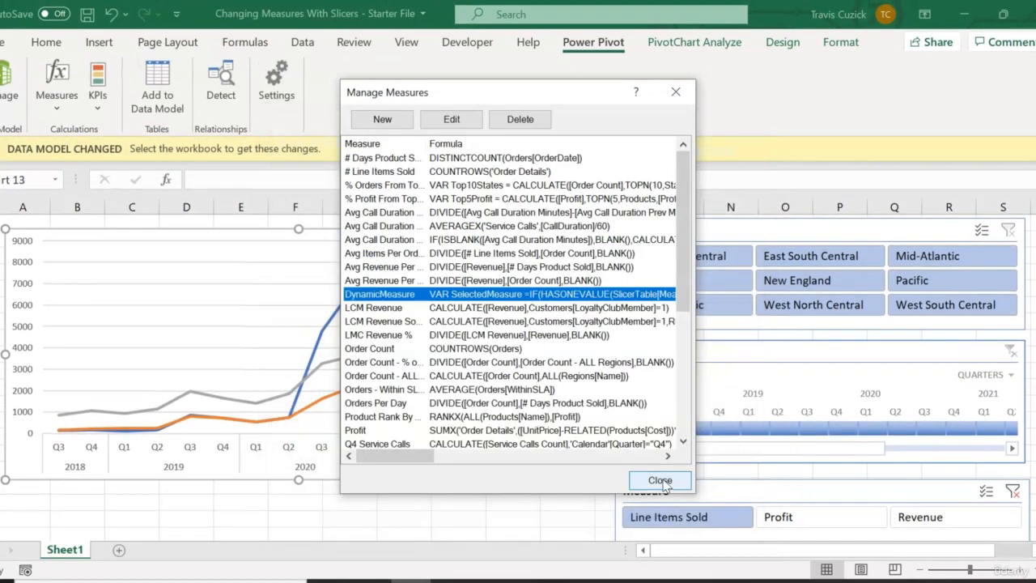
pyautogui.click(660, 481)
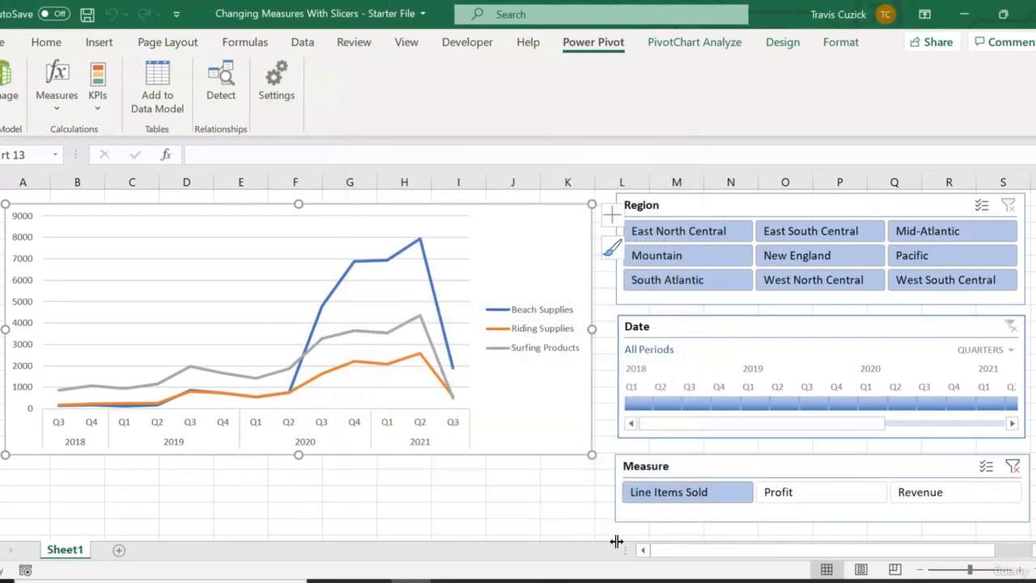
# Step: Test the revised DynamicMeasure by switching the Measure slicer to Profit, Revenue and back to Line Items Sold
pyautogui.click(803, 502)
pyautogui.click(937, 502)
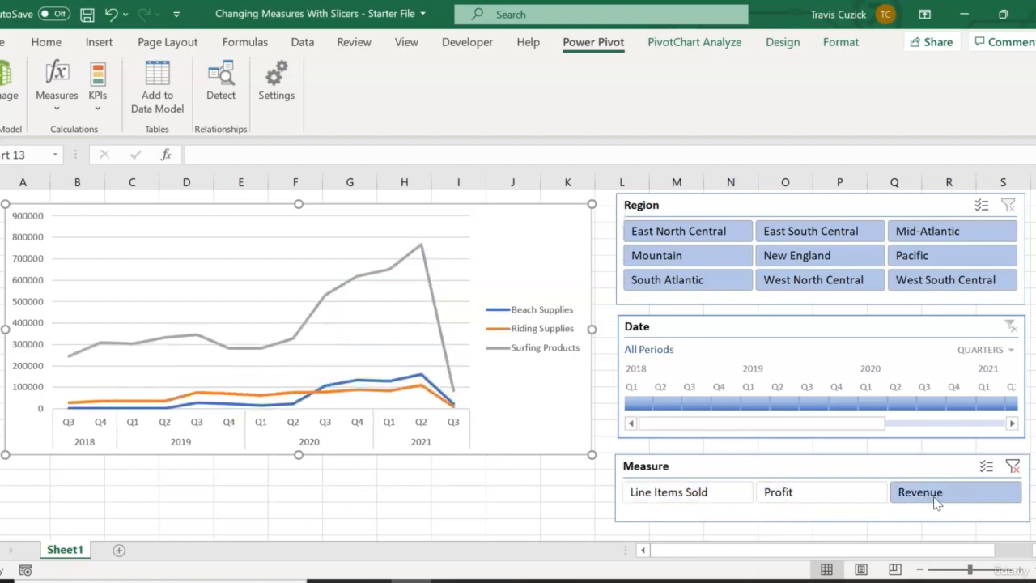
pyautogui.click(704, 494)
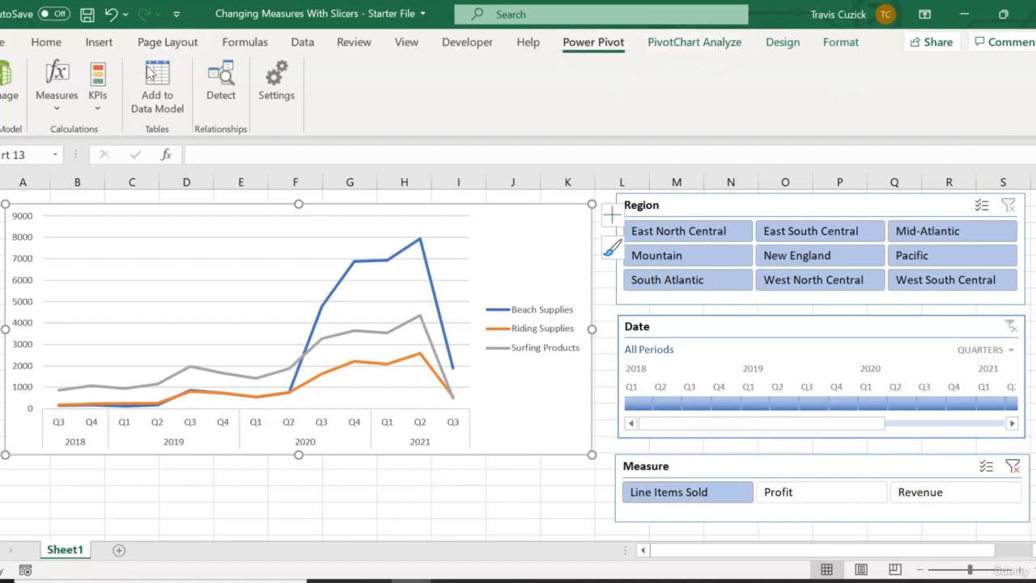
# Step: Delete the standalone SelectedMeasure measure from the data model, confirm the deletion, and return to the worksheet
pyautogui.click(54, 106)
pyautogui.click(89, 158)
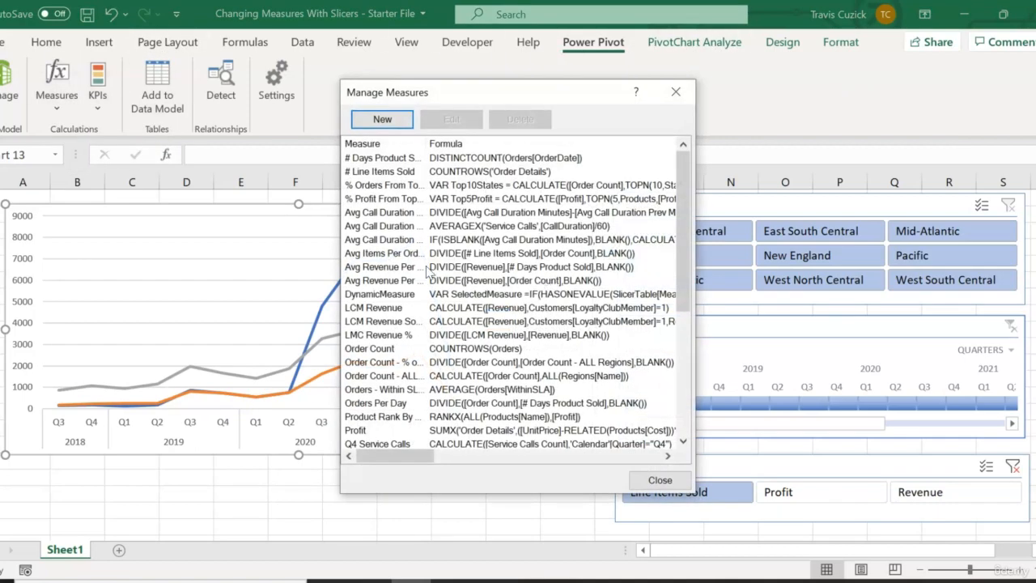
pyautogui.scroll(-5, 417, 298)
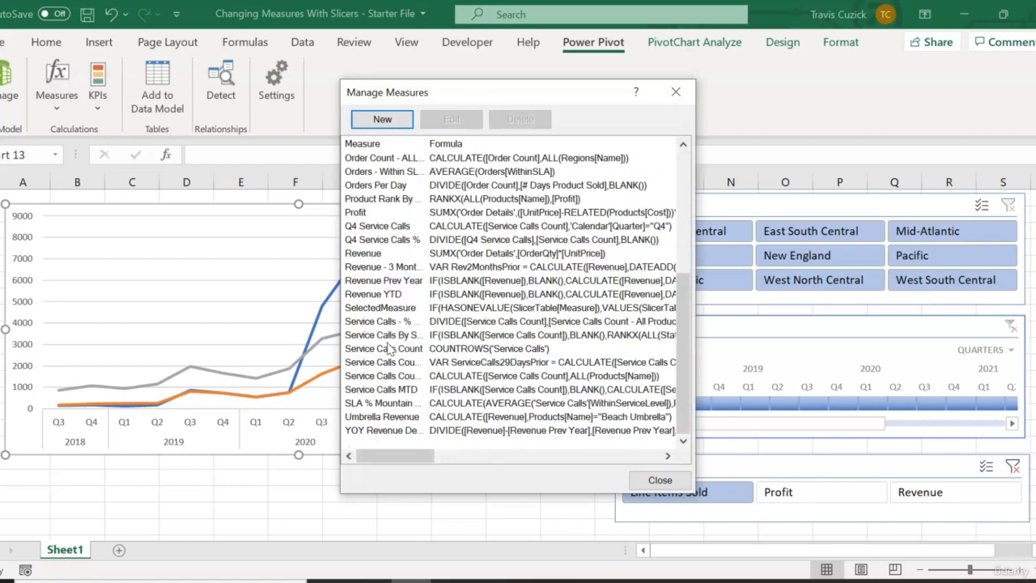
pyautogui.click(396, 310)
pyautogui.click(535, 123)
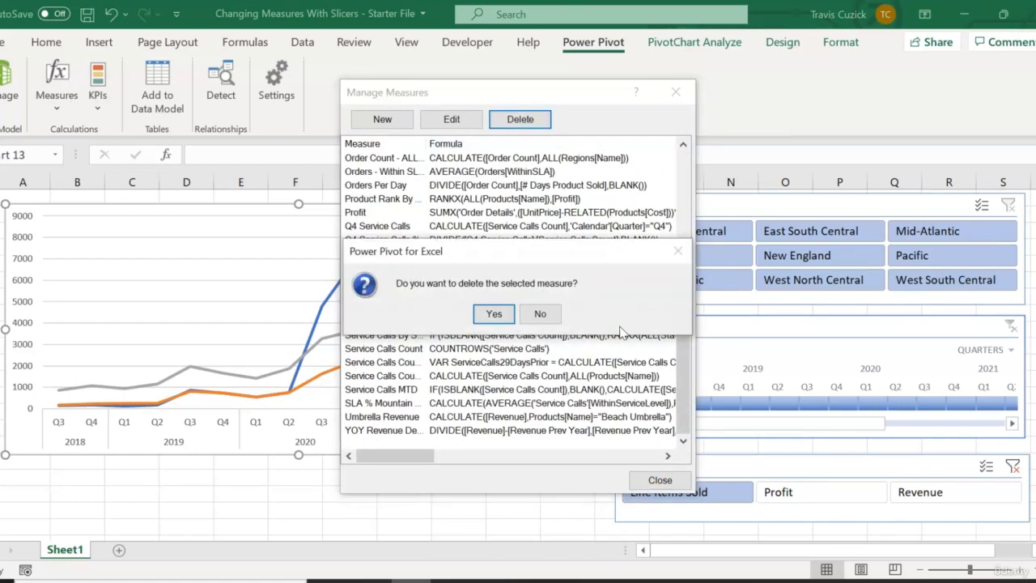
pyautogui.click(557, 310)
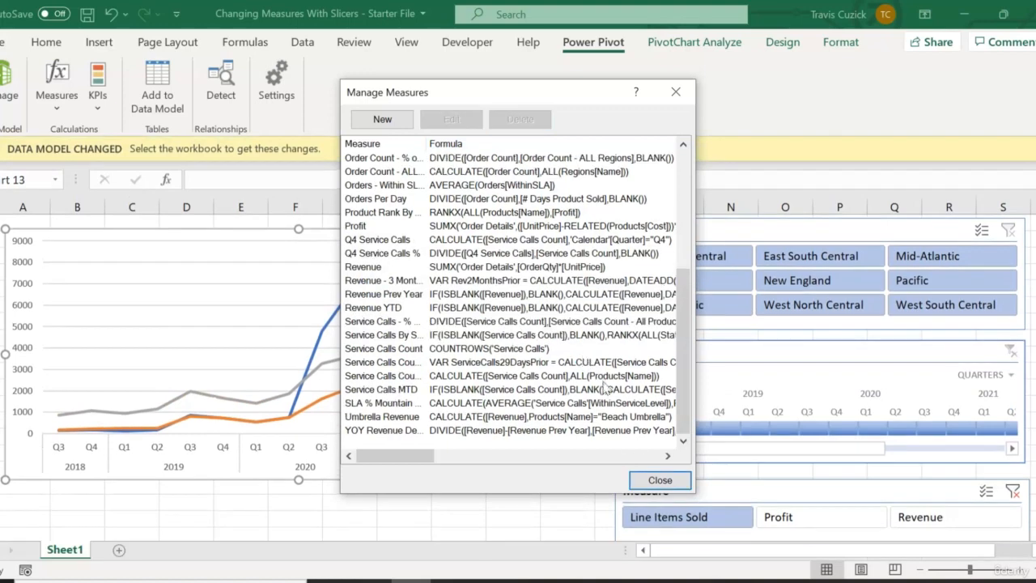
pyautogui.click(659, 480)
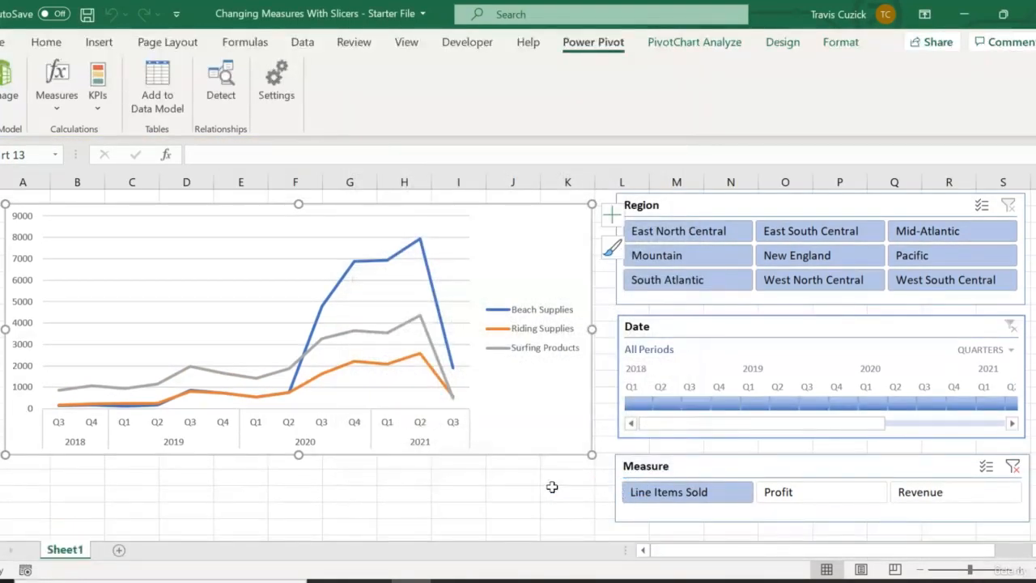
# Step: Retest the chart without the separate measure by switching the Measure slicer through Profit, Revenue and Line Items Sold, ending on Profit
pyautogui.click(769, 494)
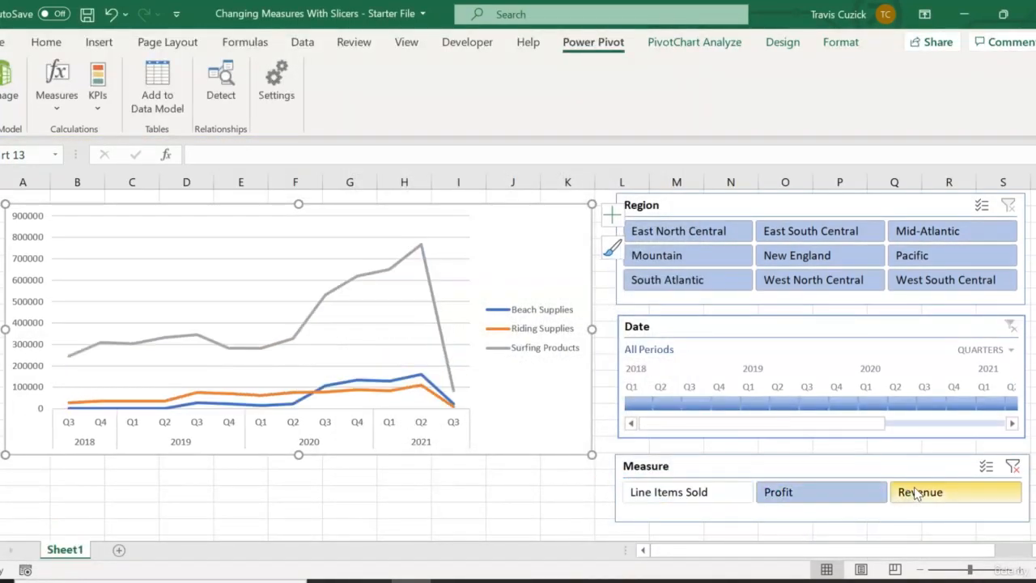
pyautogui.click(916, 492)
pyautogui.click(712, 494)
pyautogui.click(791, 493)
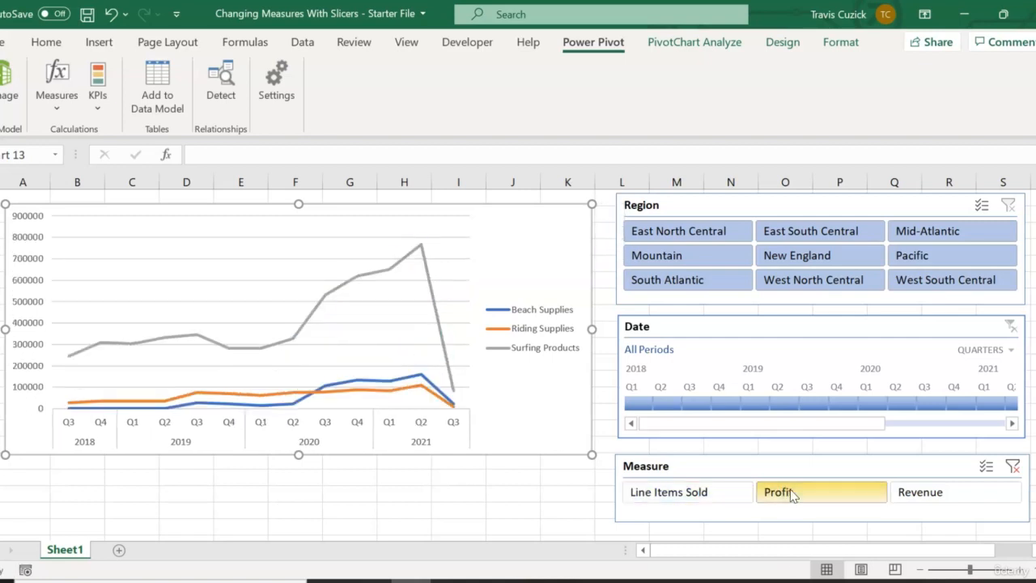